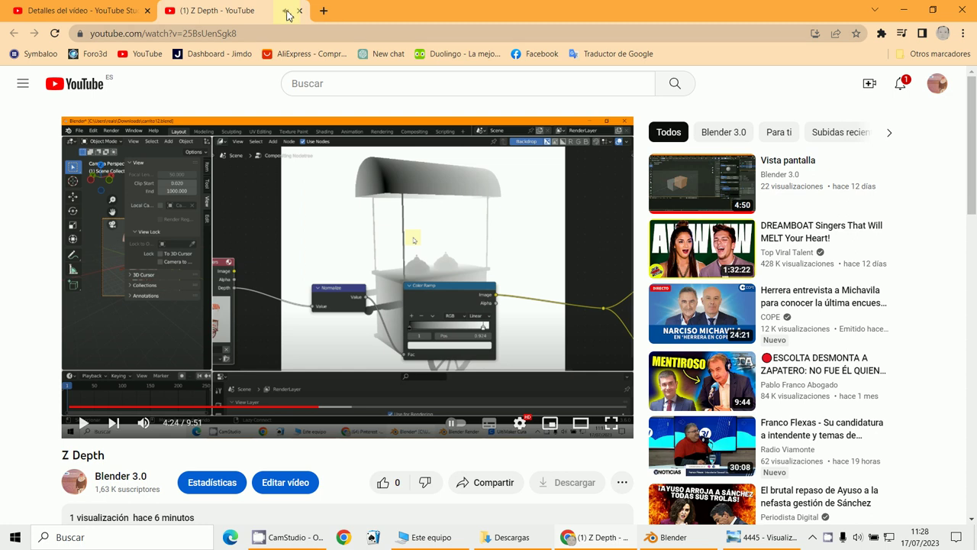
- Close the Z Depth video page, minimise the browser and switch to Blender
click(300, 11)
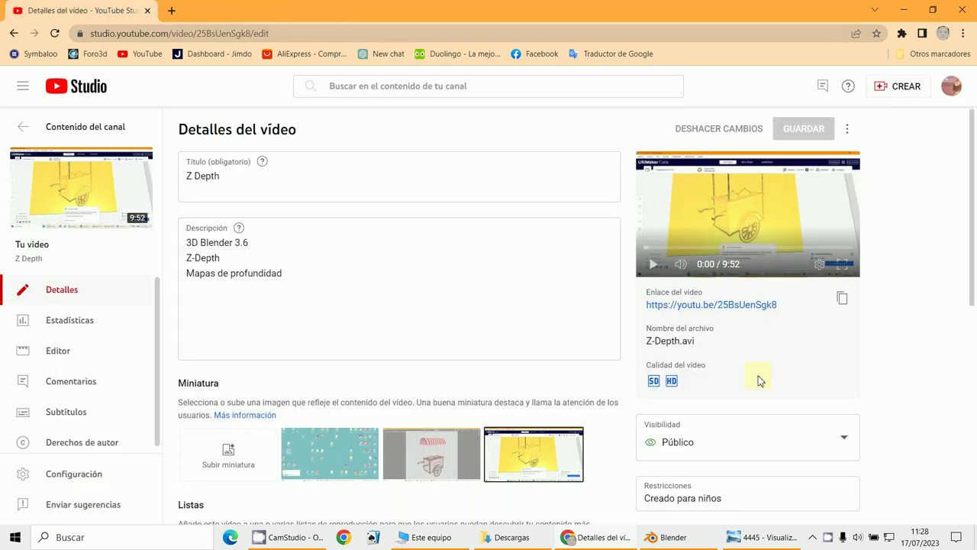
click(905, 10)
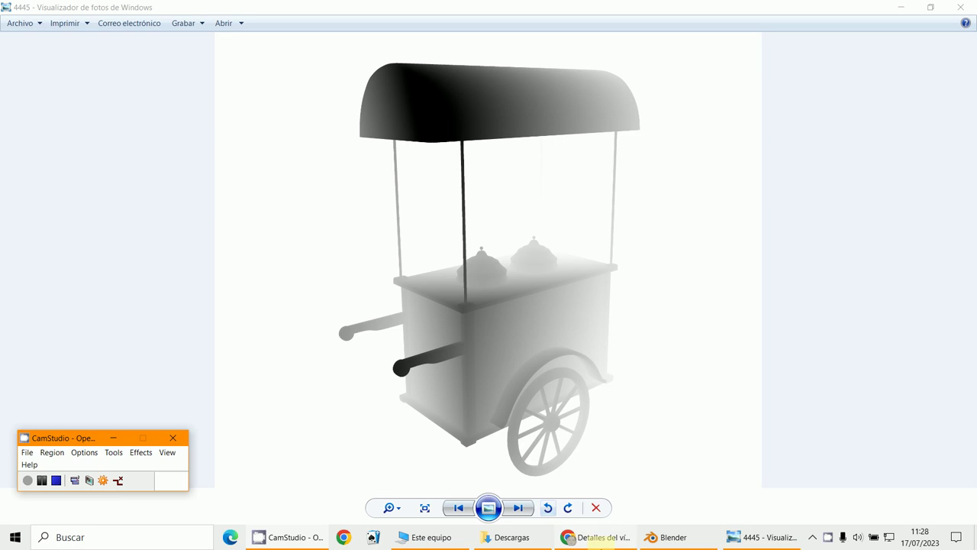
click(658, 538)
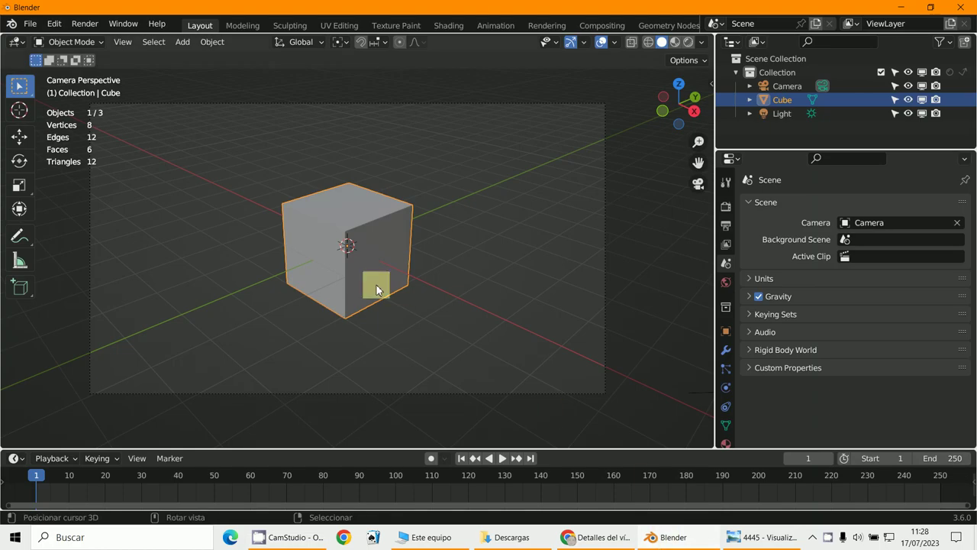
- Delete the default cube from the scene while in top view
key(KP_7)
scroll(376, 285, up, 3)
shift+middle_drag(376, 285, 400, 390)
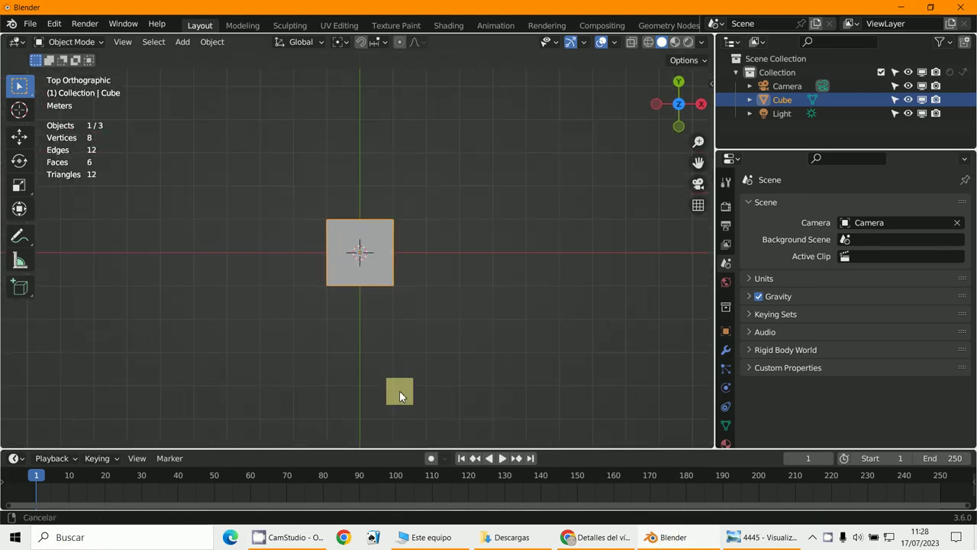
scroll(399, 330, up, 3)
key(x)
click(399, 285)
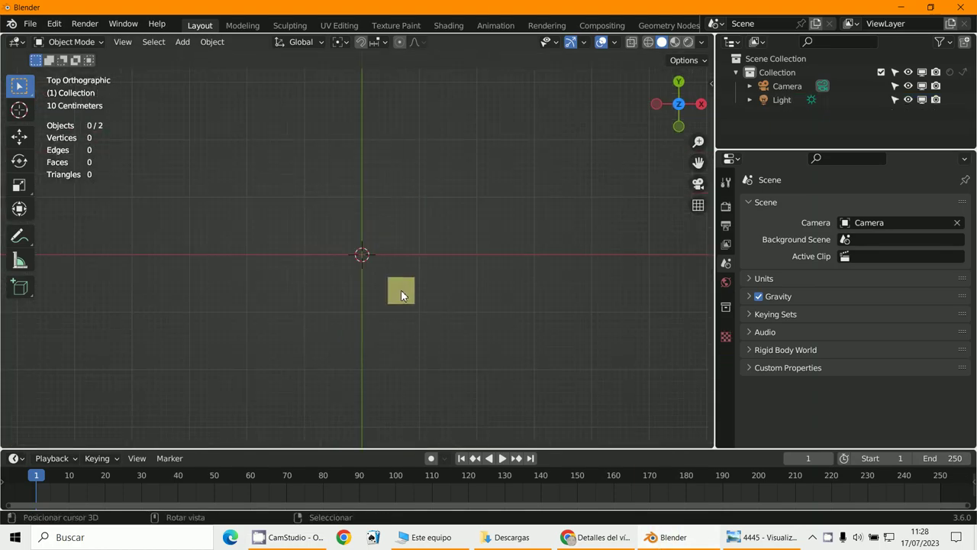
scroll(397, 298, down, 3)
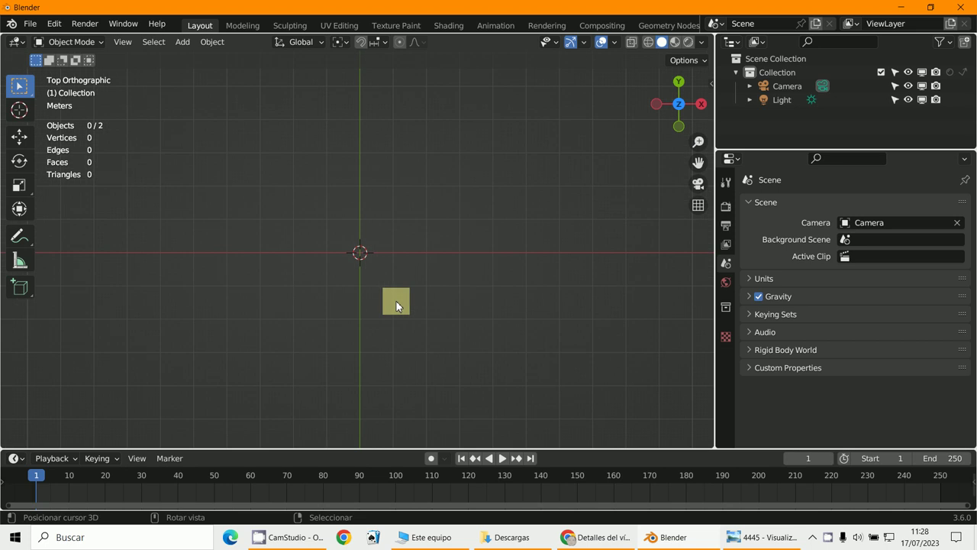
- Add a mesh plane at the origin and scale it up uniformly on all axes
click(181, 43)
mouse_move(195, 57)
click(304, 58)
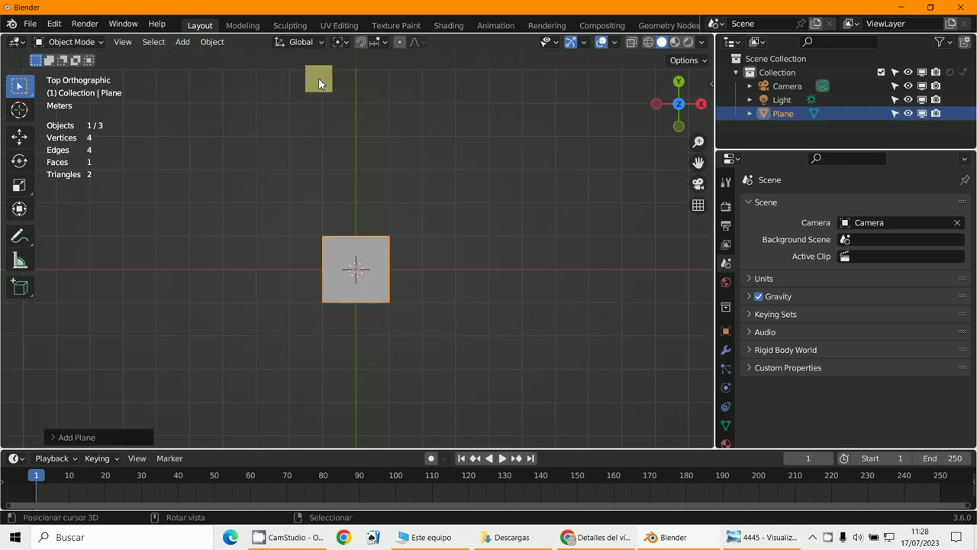
key(s)
key(x)
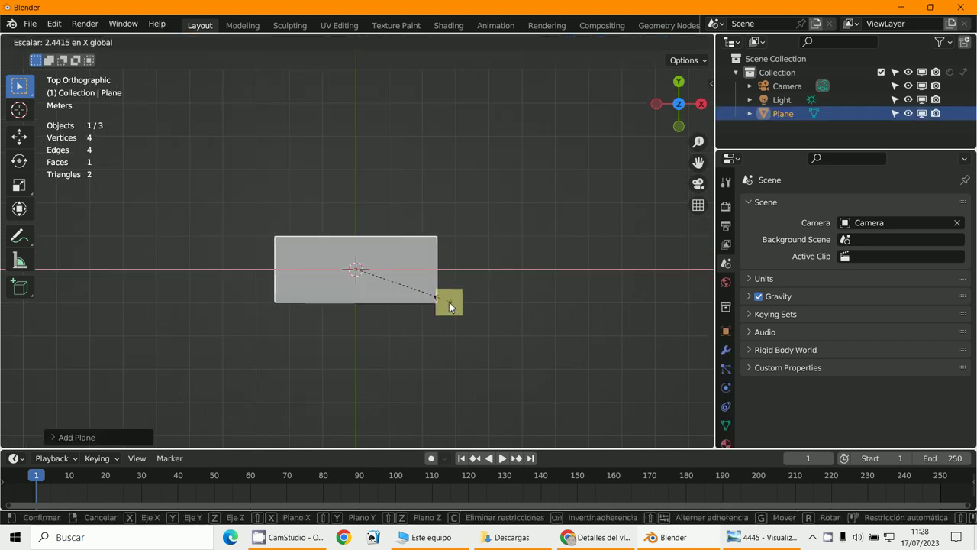
key(Escape)
key(s)
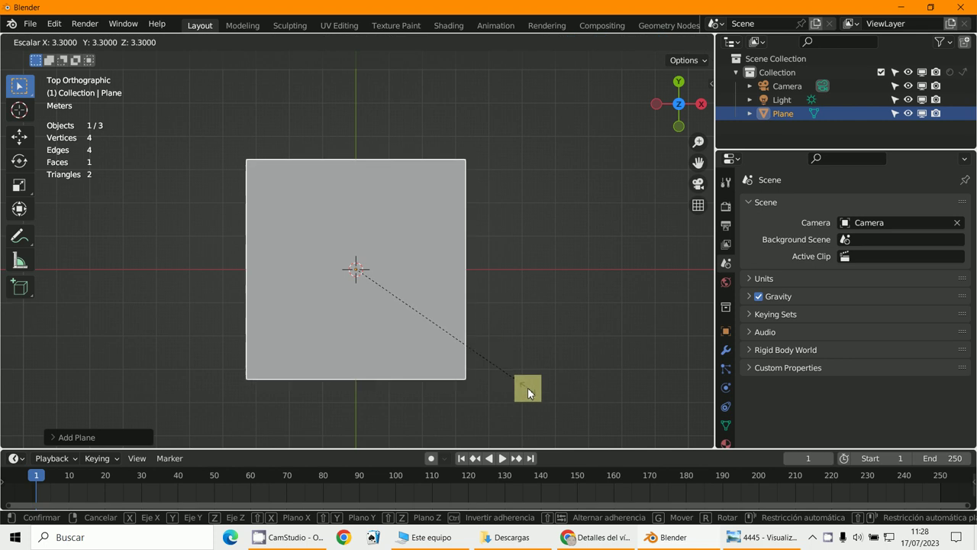
click(564, 421)
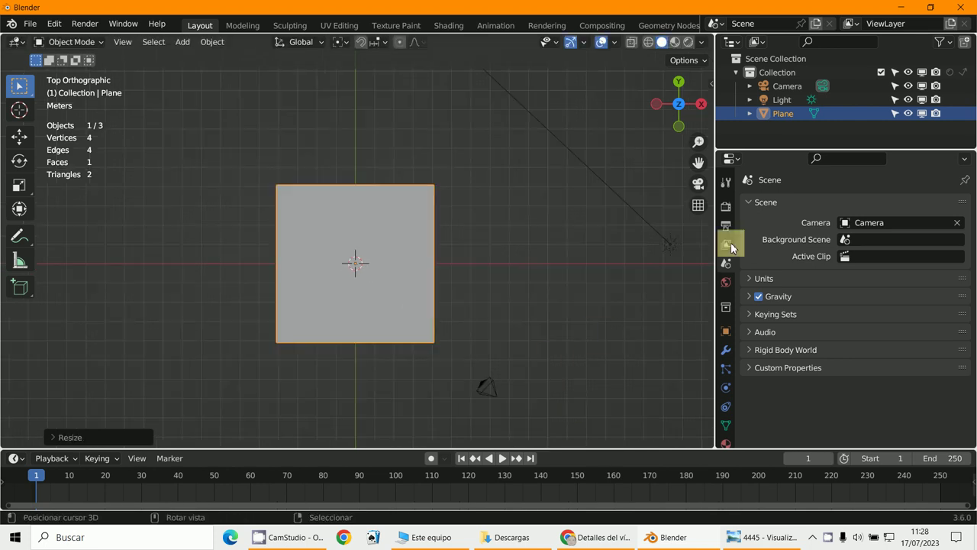
- Enlarge the Outliner area in height and width and turn it into a UV Editor
drag(763, 149, 759, 226)
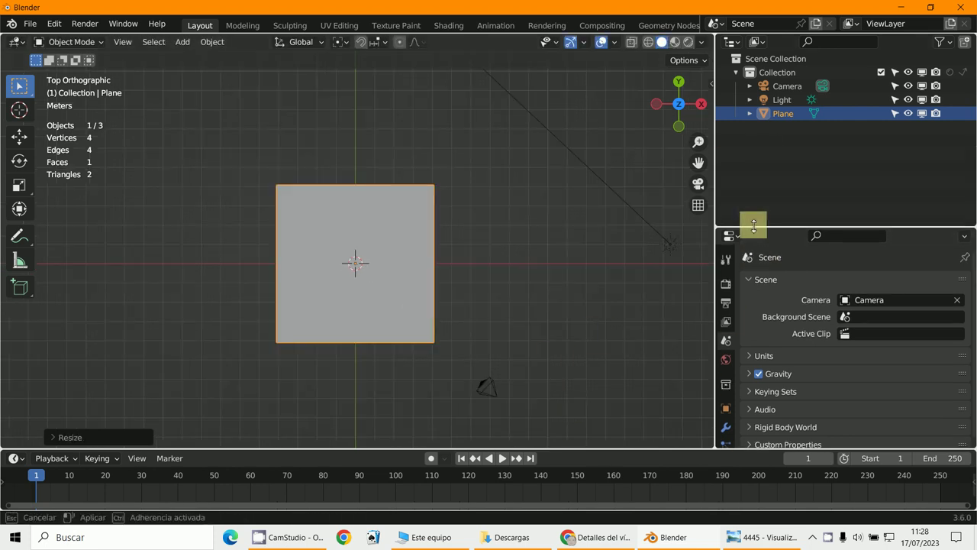
drag(714, 177, 551, 192)
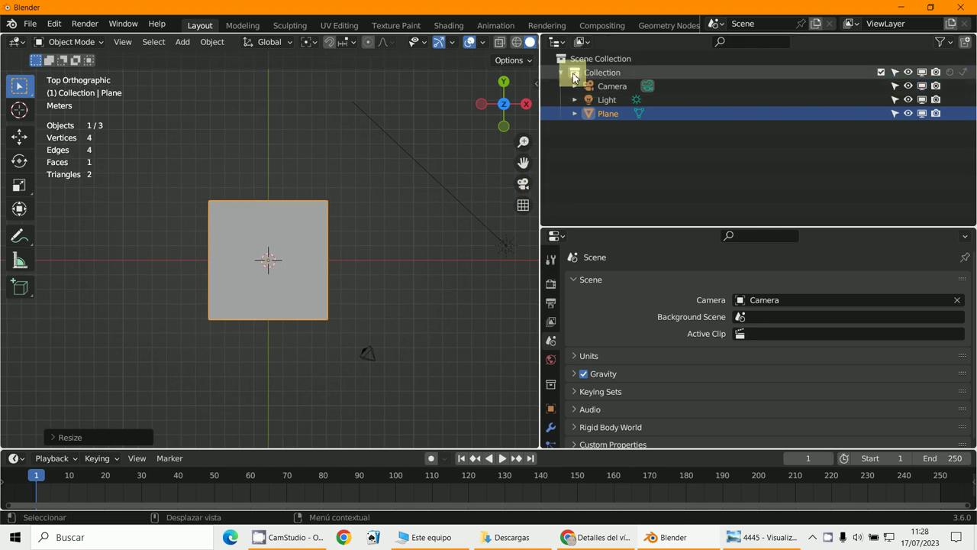
click(558, 41)
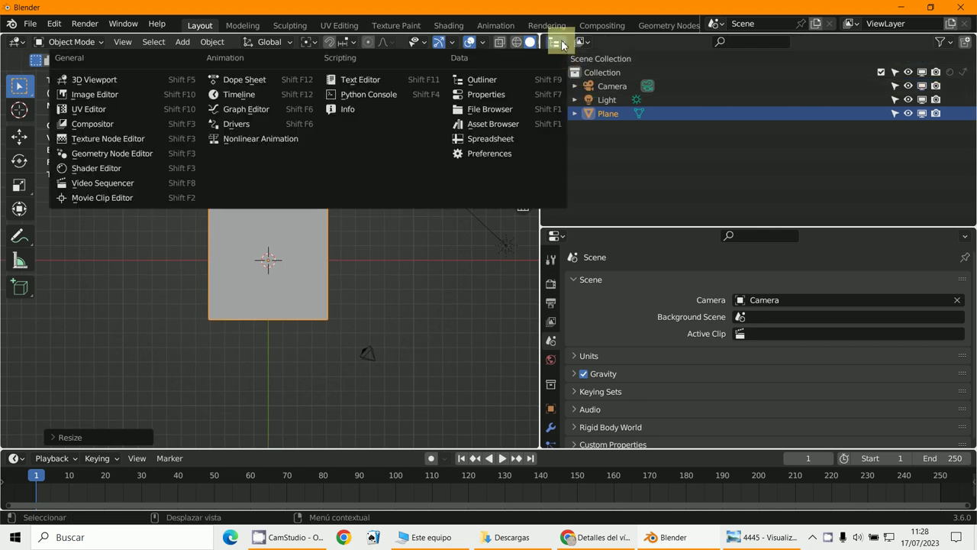
click(84, 110)
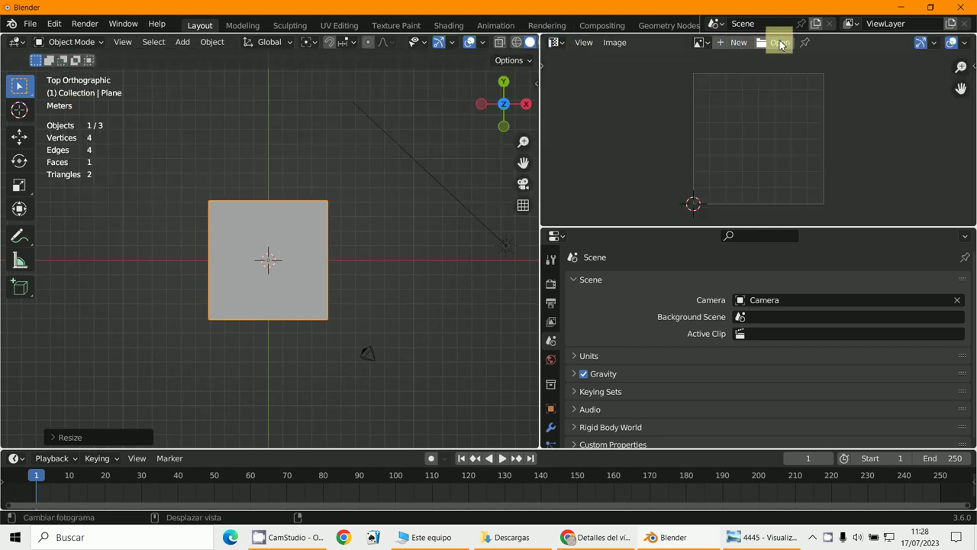
- Load the depth map image 4445.jpg from the Downloads folder into the UV Editor
click(779, 43)
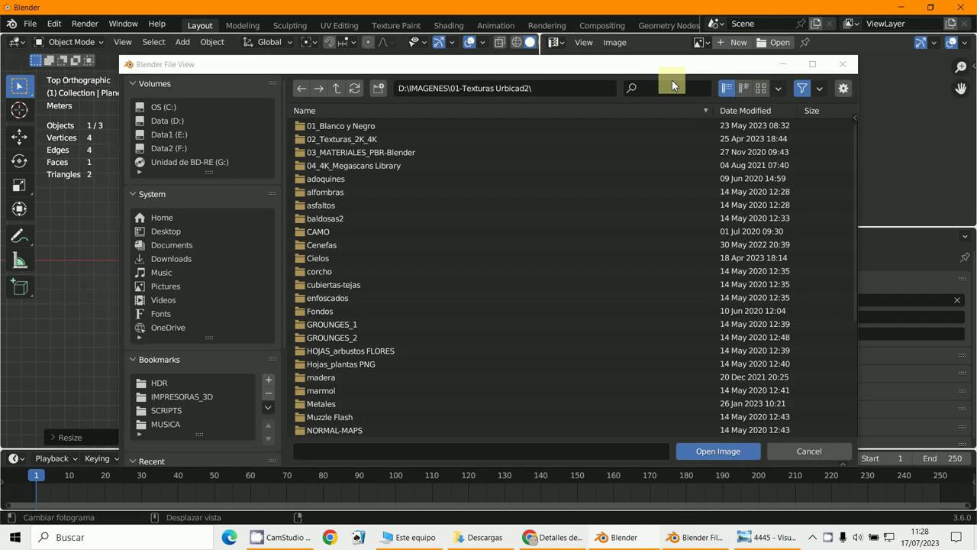
click(171, 258)
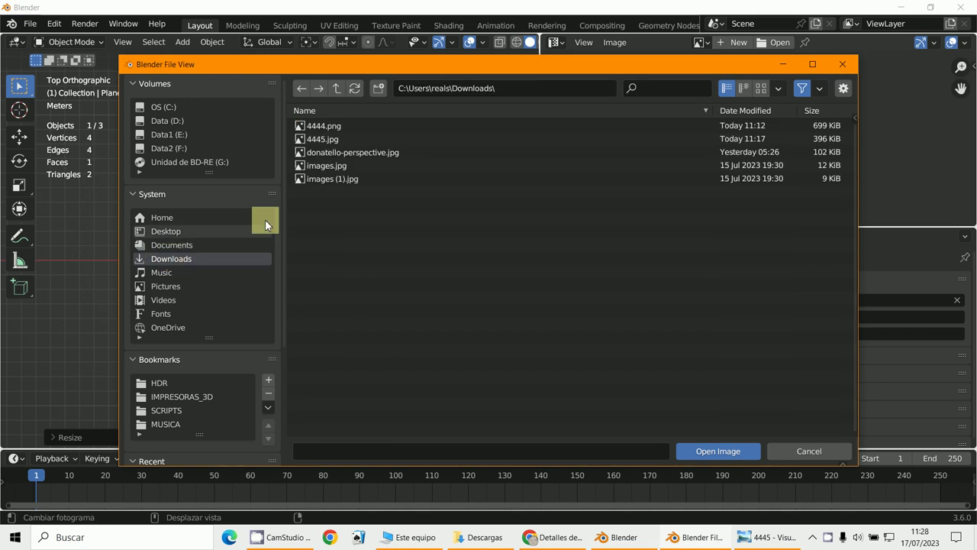
double_click(321, 139)
scroll(763, 183, down, 5)
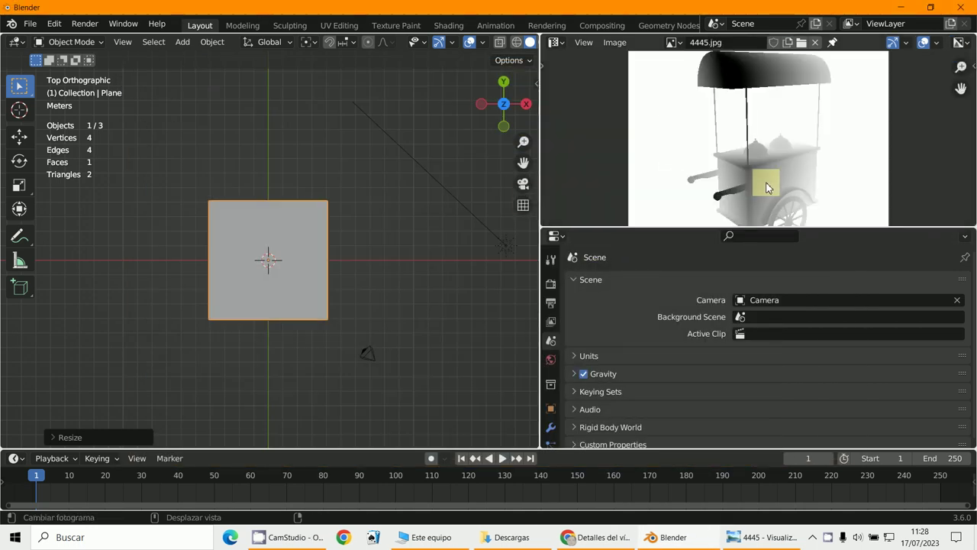
- Unwrap the plane's face in Edit Mode and select all of its UVs over the cart image
middle_drag(281, 296, 282, 271)
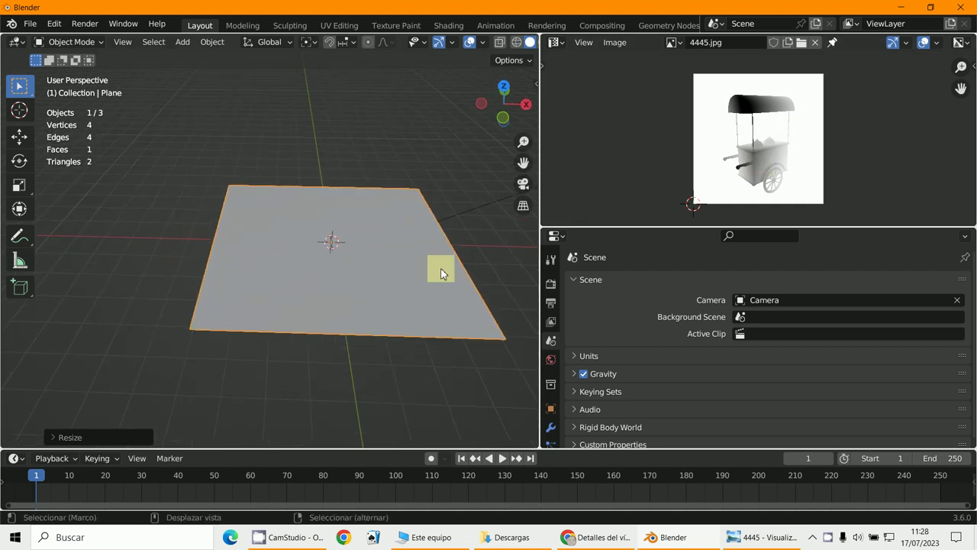
middle_drag(441, 268, 388, 281)
scroll(389, 281, up, 1)
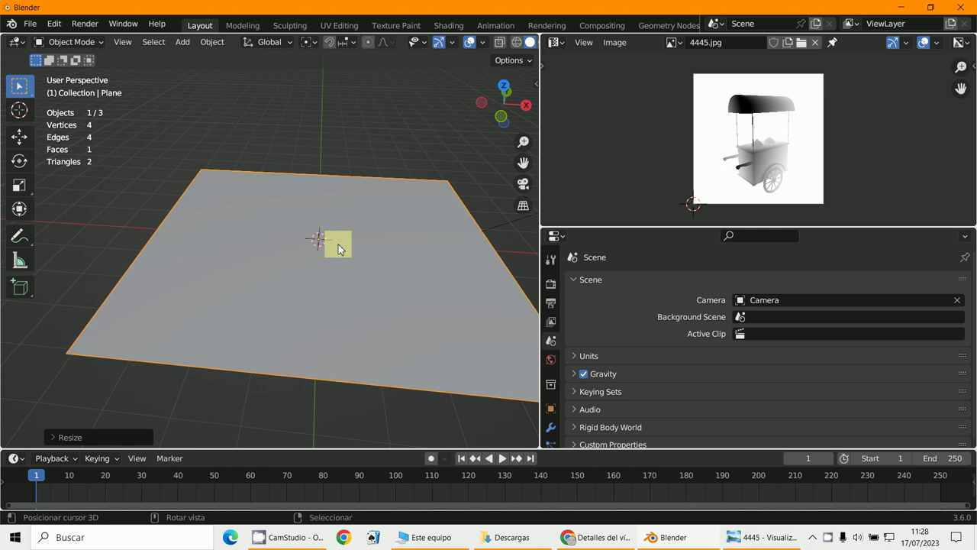
scroll(338, 249, down, 3)
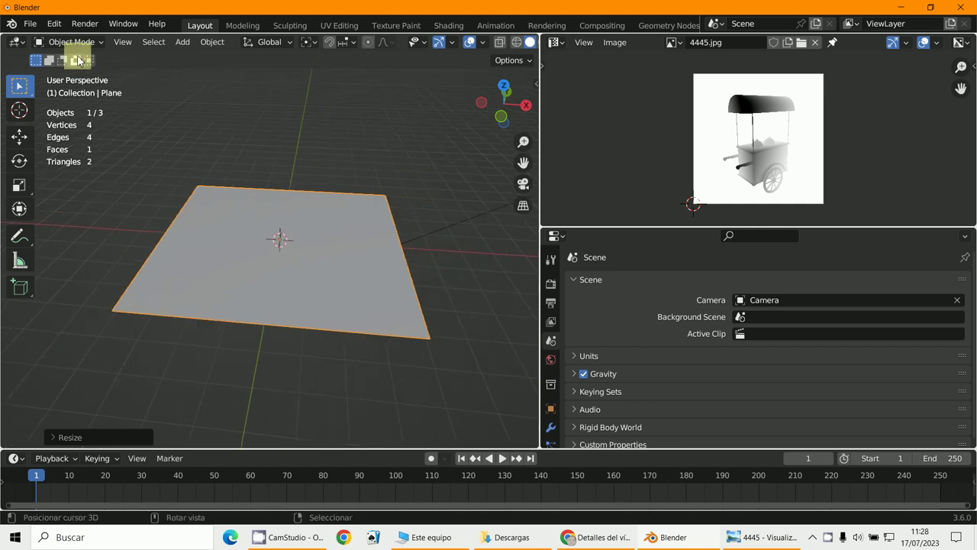
click(70, 42)
click(38, 71)
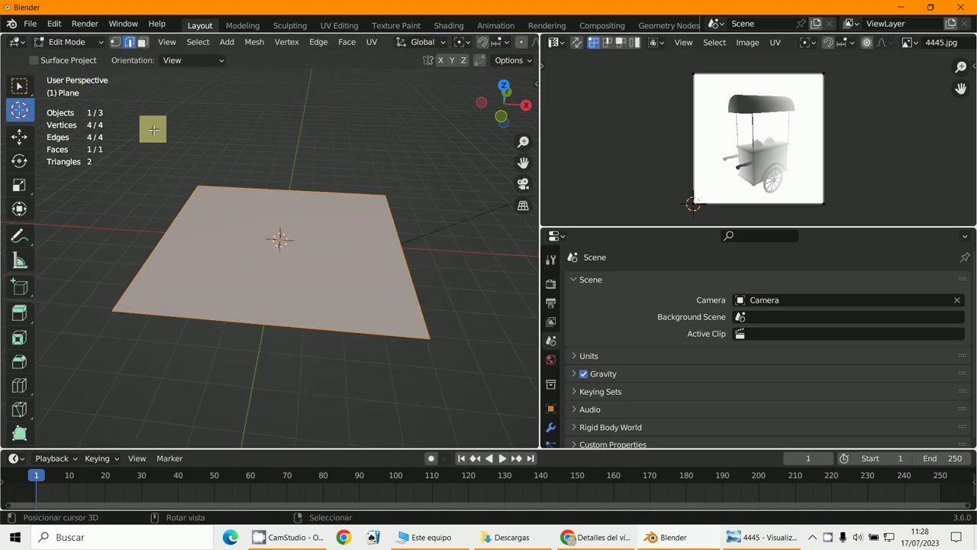
key(u)
click(208, 162)
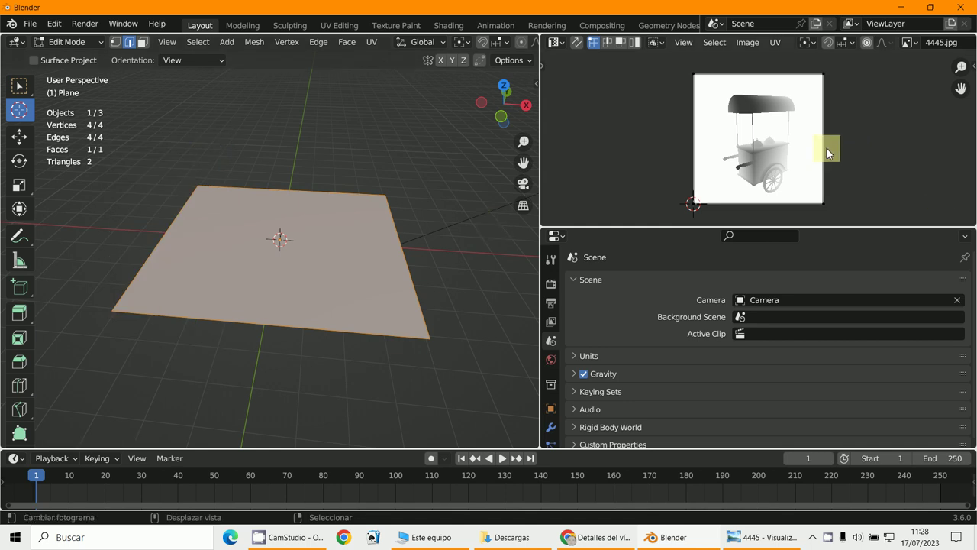
key(a)
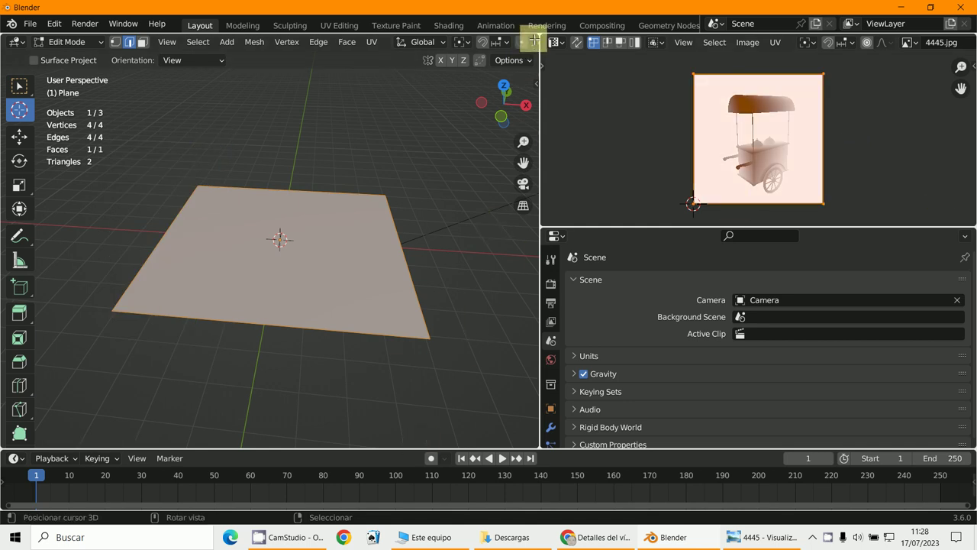
- Split the 3D viewport horizontally, make the lower area a Shader Editor and create a new material for the plane
drag(535, 39, 496, 298)
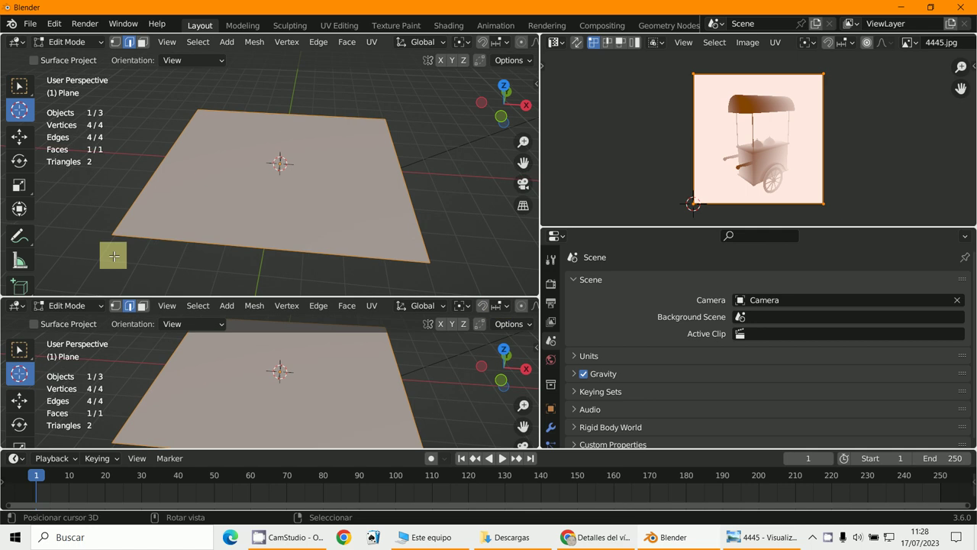
click(18, 306)
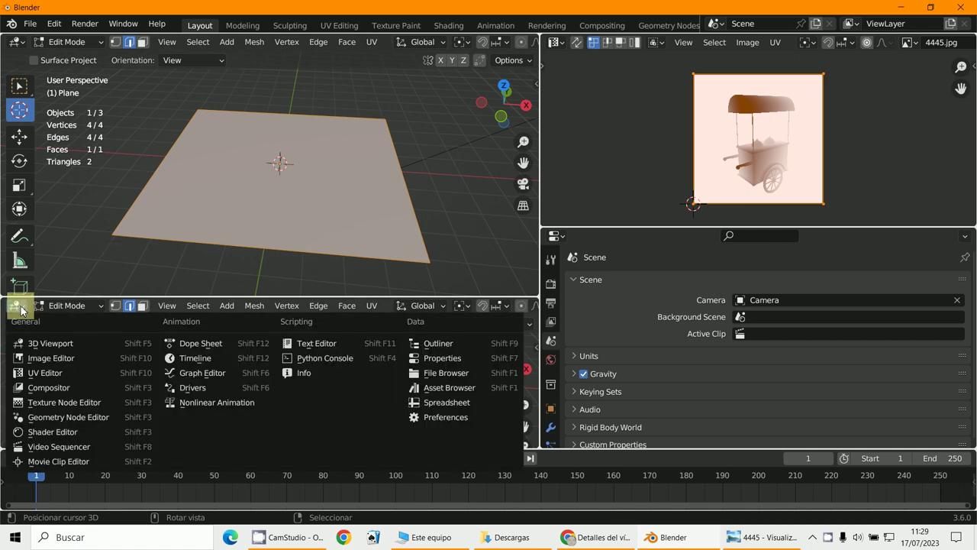
click(64, 432)
click(333, 307)
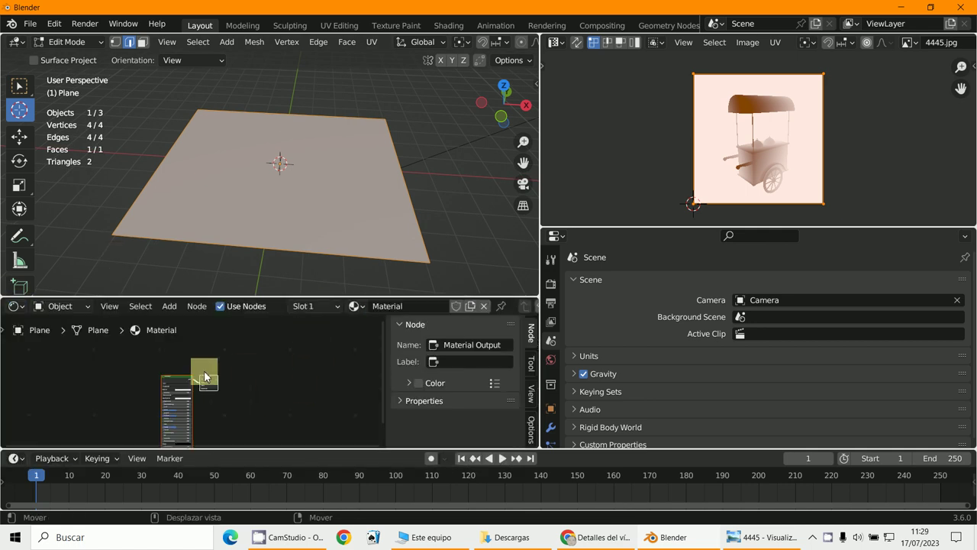
- Add a texture setup with mapping to the Principled BSDF base color and assign 4445.jpg to its Image Texture node
click(175, 383)
key(ctrl+t)
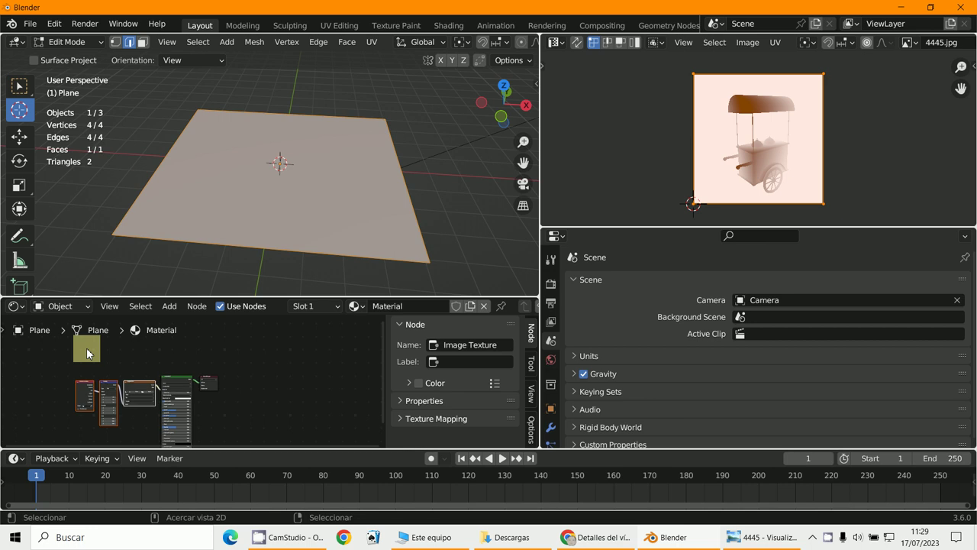
scroll(87, 348, up, 3)
middle_drag(126, 352, 127, 400)
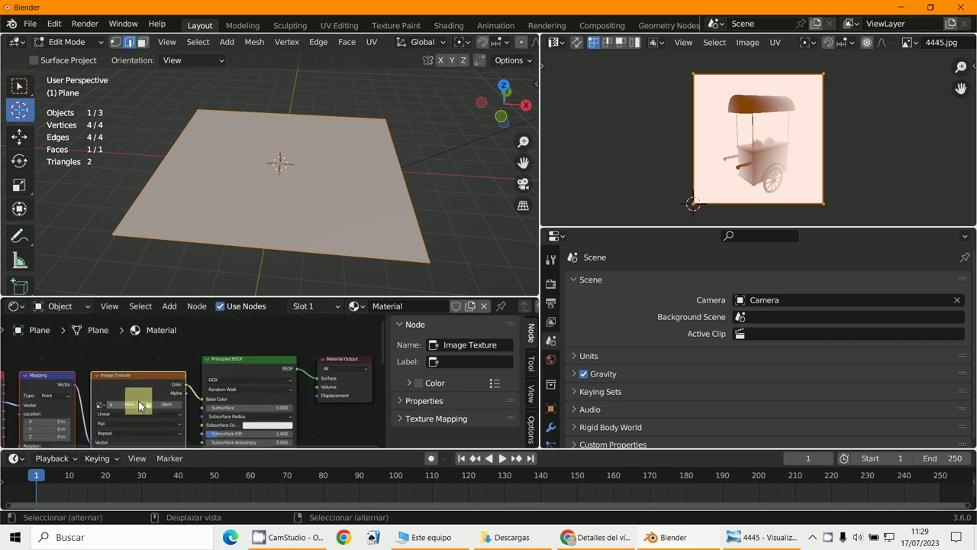
click(102, 405)
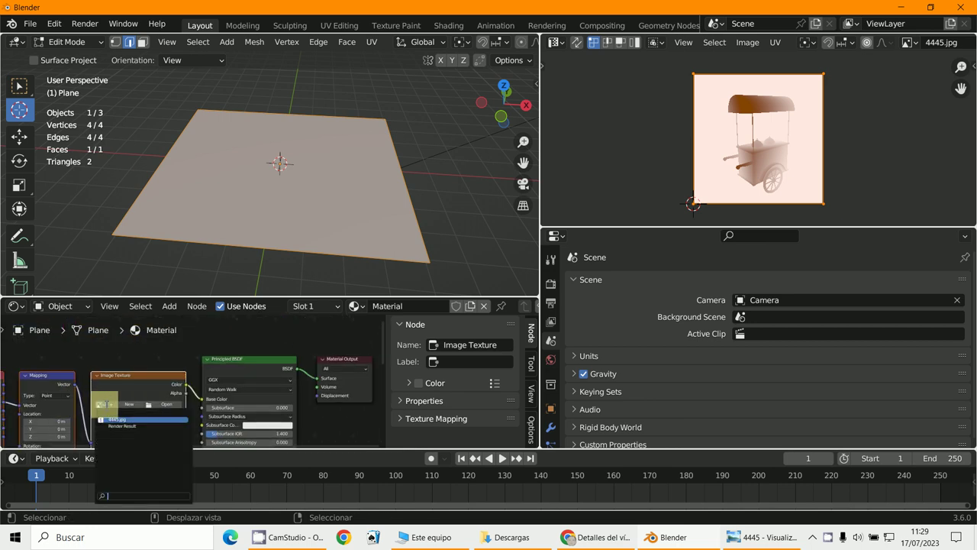
click(111, 420)
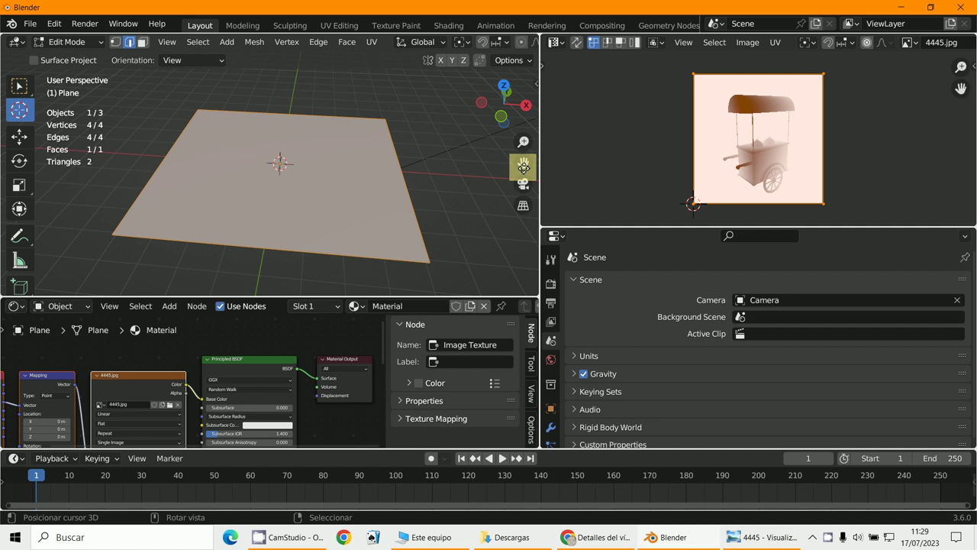
- Widen the 3D viewport and set its solid shading color to Texture
drag(541, 182, 726, 183)
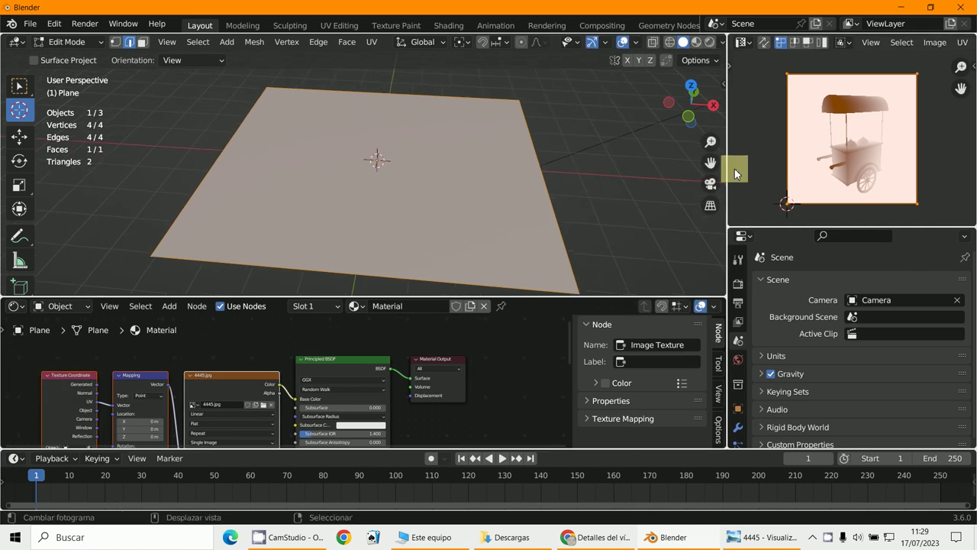
click(723, 47)
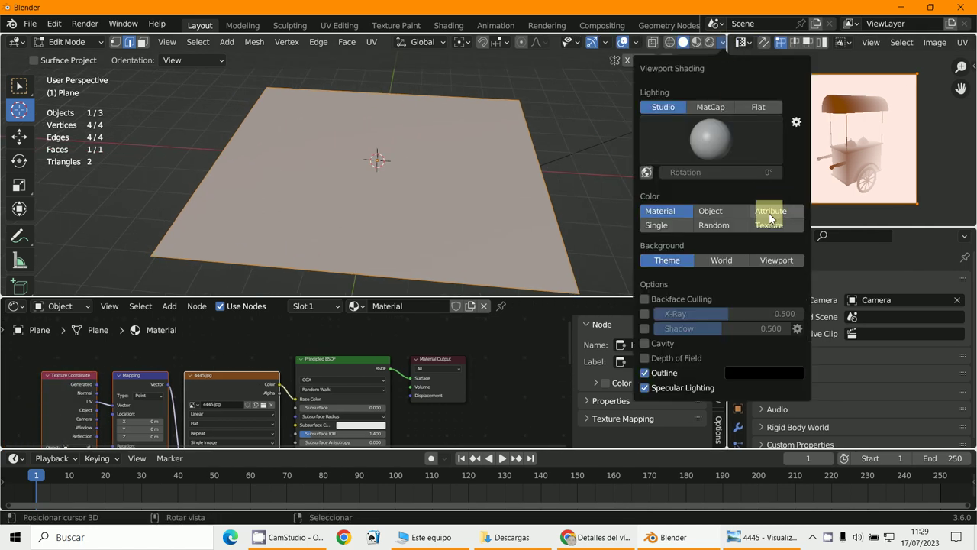
click(767, 217)
scroll(462, 242, down, 5)
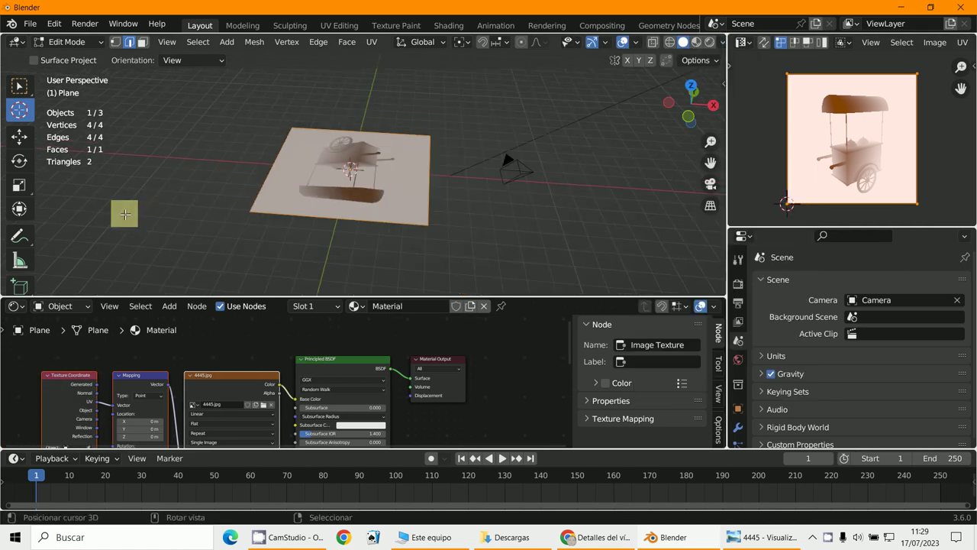
- Return to Object Mode and rotate the plane in top view so the cart image stands upright, then look through the camera
click(60, 43)
click(74, 57)
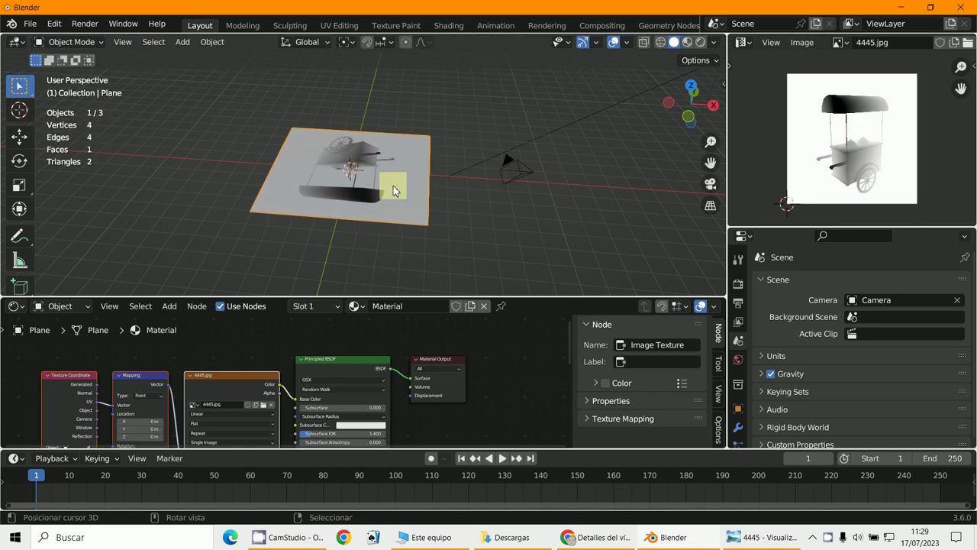
key(KP_7)
key(r)
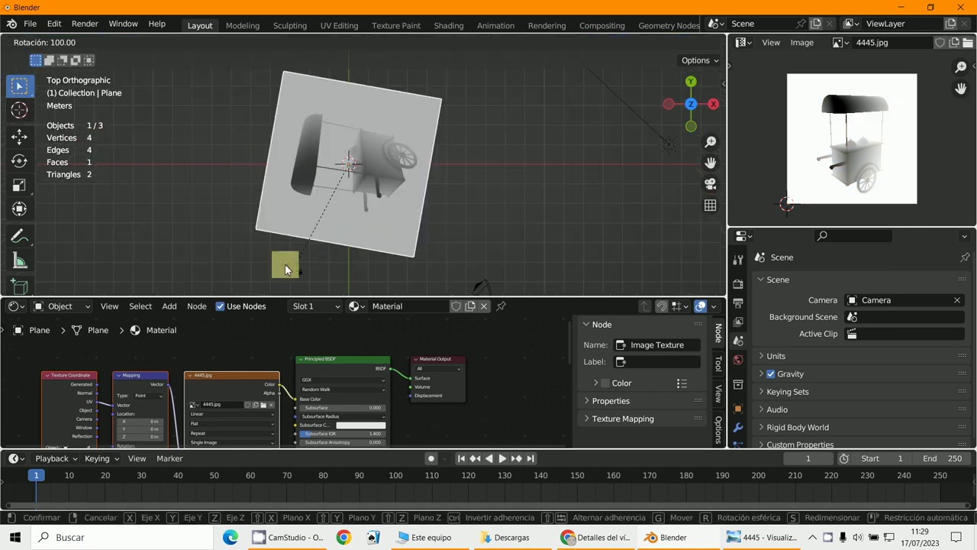
click(719, 266)
key(KP_0)
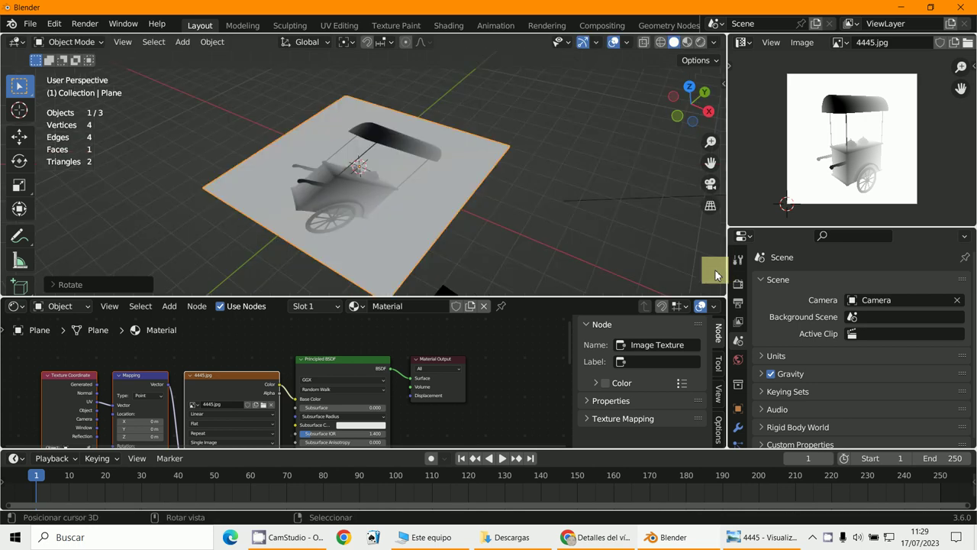
scroll(401, 229, down, 4)
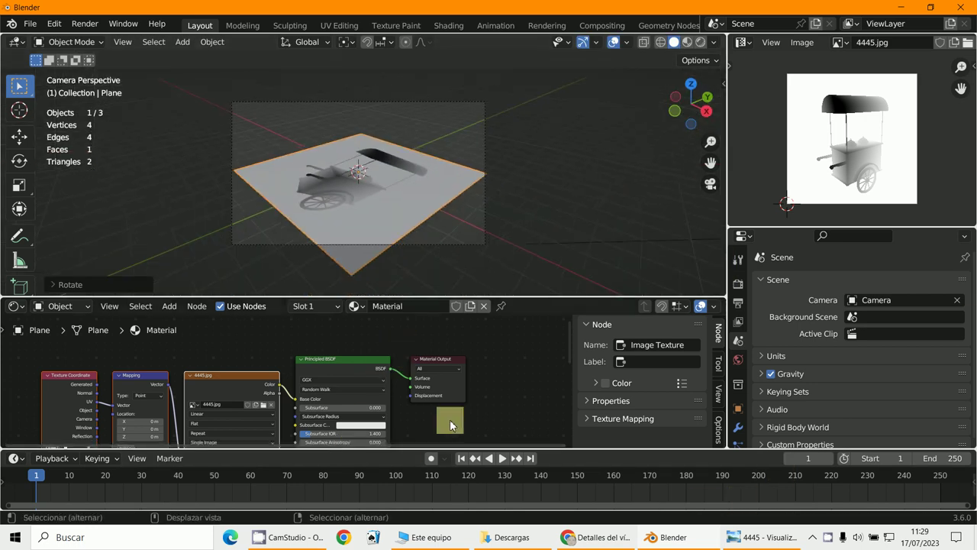
- Disconnect the 4445.jpg Image Texture node from the Principled BSDF's Base Color
middle_drag(450, 419, 491, 415)
scroll(283, 388, up, 1)
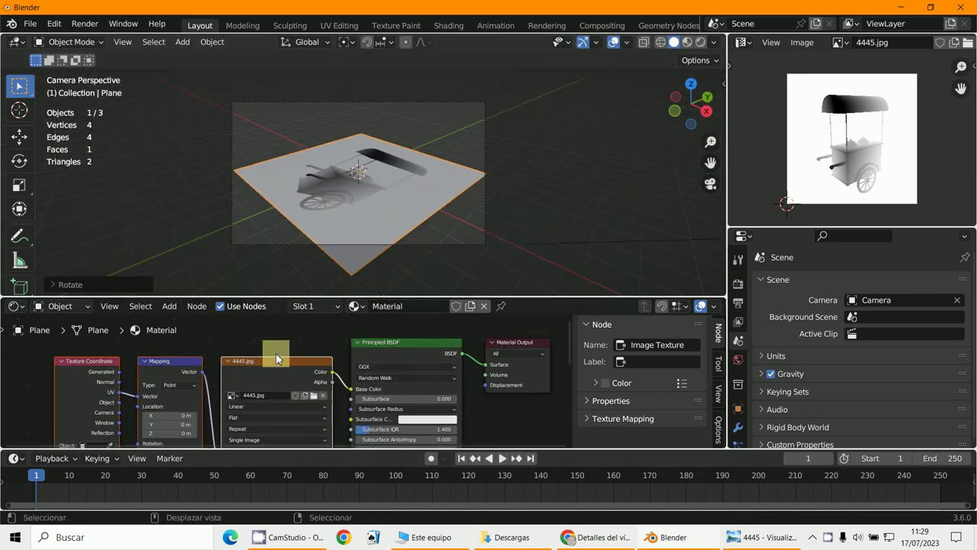
click(271, 360)
shift+click(284, 363)
drag(284, 363, 272, 363)
ctrl+right_drag(333, 355, 327, 415)
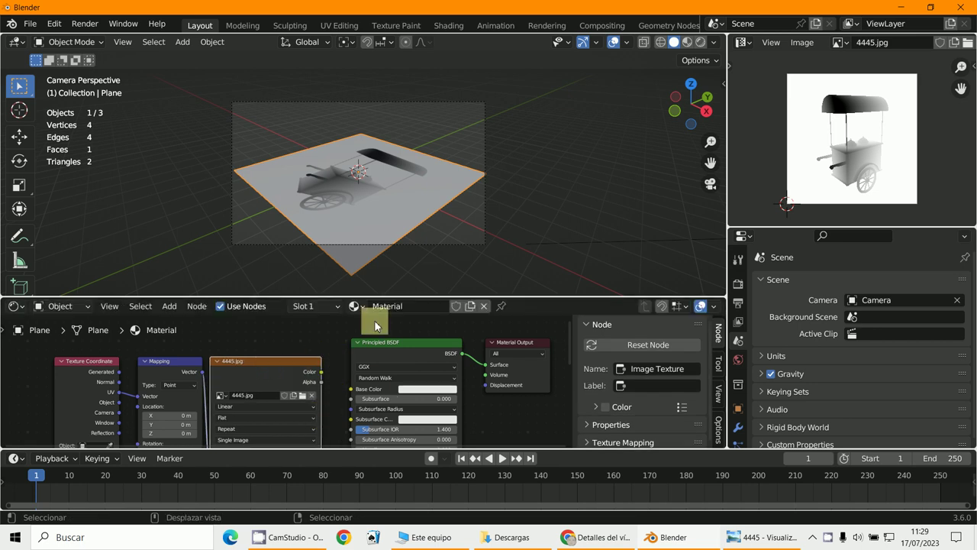
- Set the Principled BSDF's Base Color to a pale yellow-green
click(423, 342)
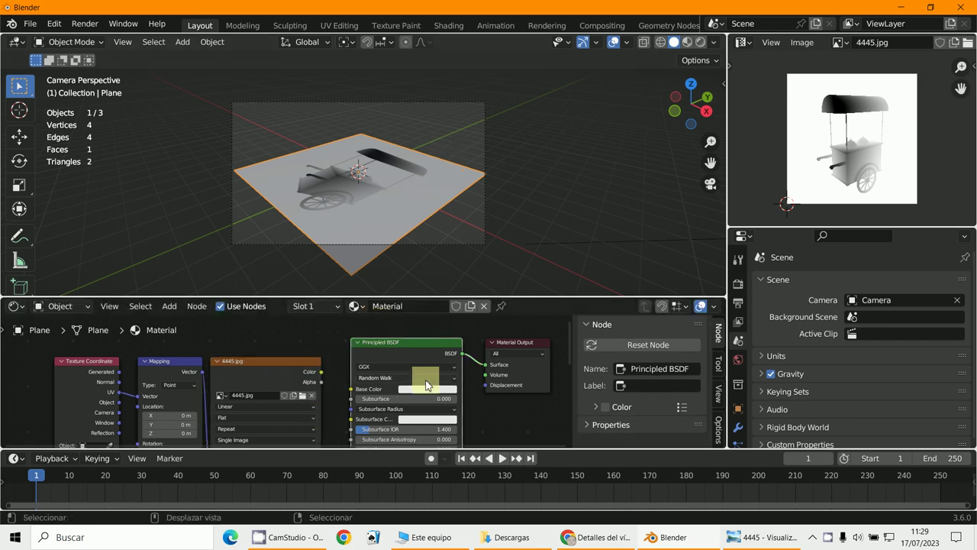
click(433, 390)
drag(450, 293, 429, 293)
shift+right_click(663, 141)
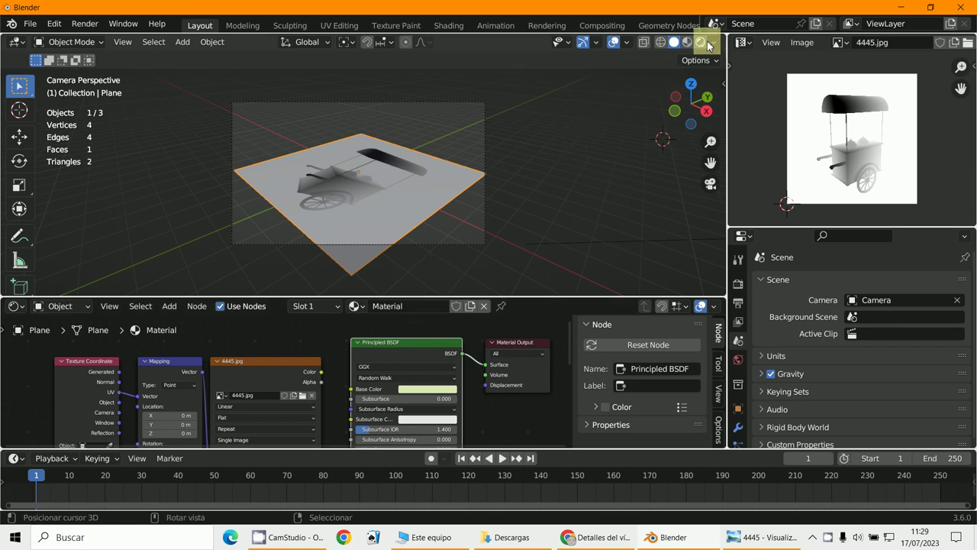
- Switch to the top view of the plane and make the Properties editor taller
key(KP_7)
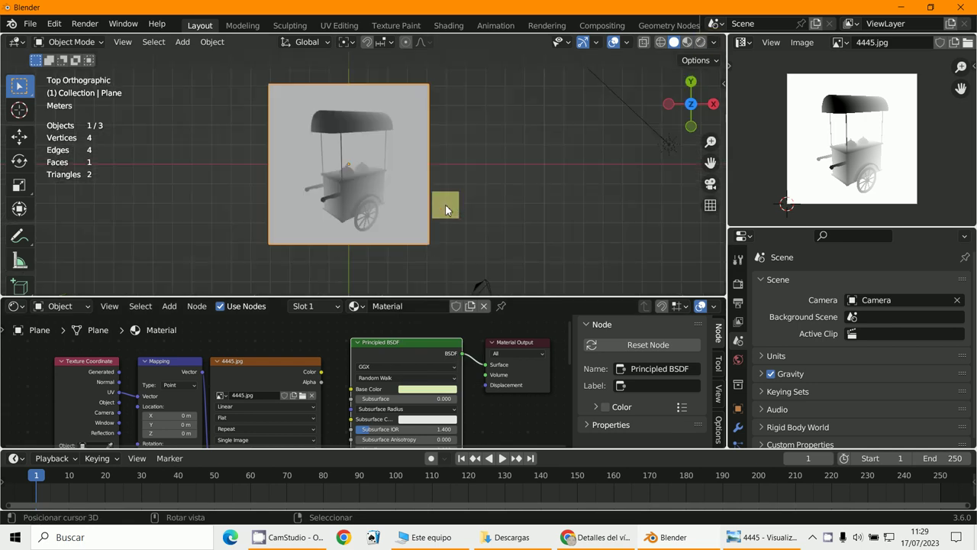
scroll(445, 205, down, 3)
scroll(445, 204, up, 1)
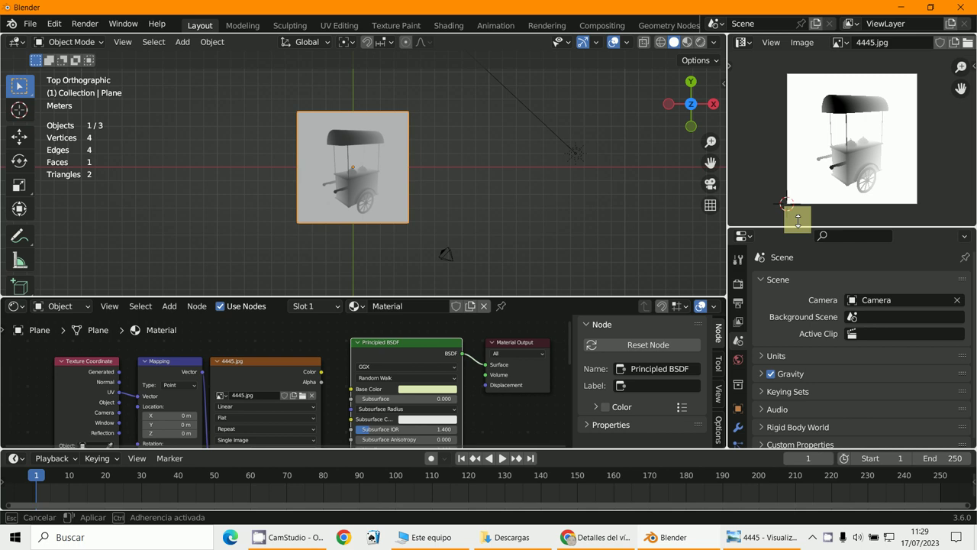
drag(797, 226, 750, 129)
scroll(424, 209, up, 2)
shift+middle_drag(424, 209, 426, 243)
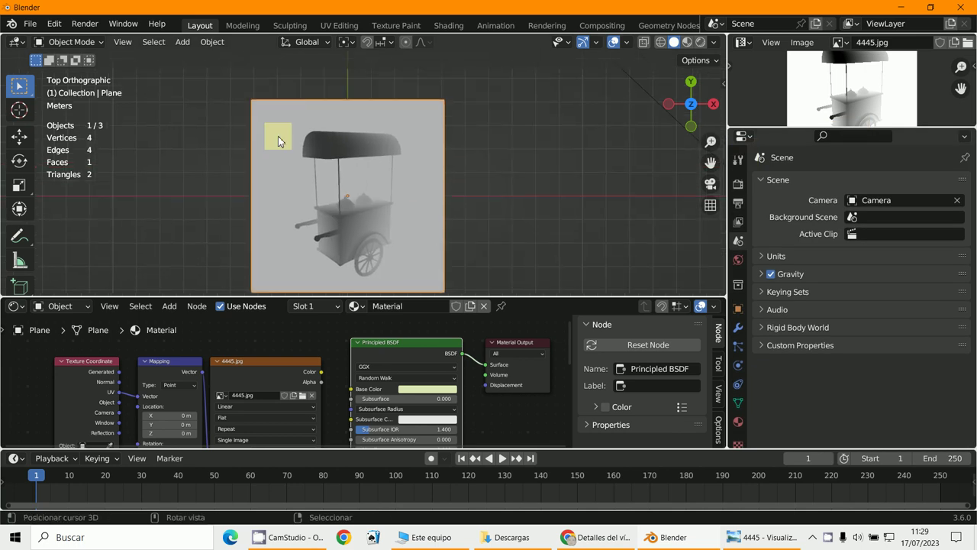
- Enter Edit Mode and subdivide the whole plane ten times
click(84, 42)
click(81, 72)
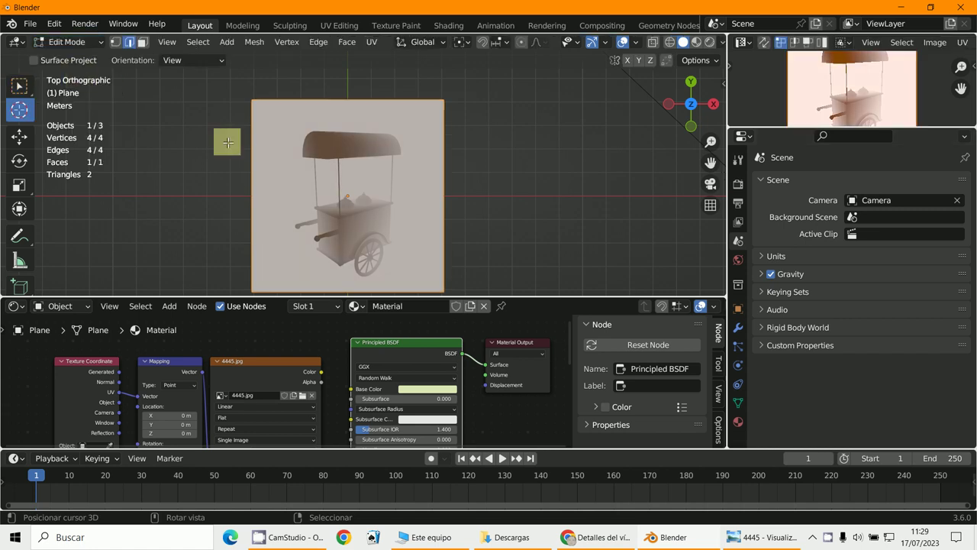
right_click(390, 222)
click(384, 106)
right_click(383, 106)
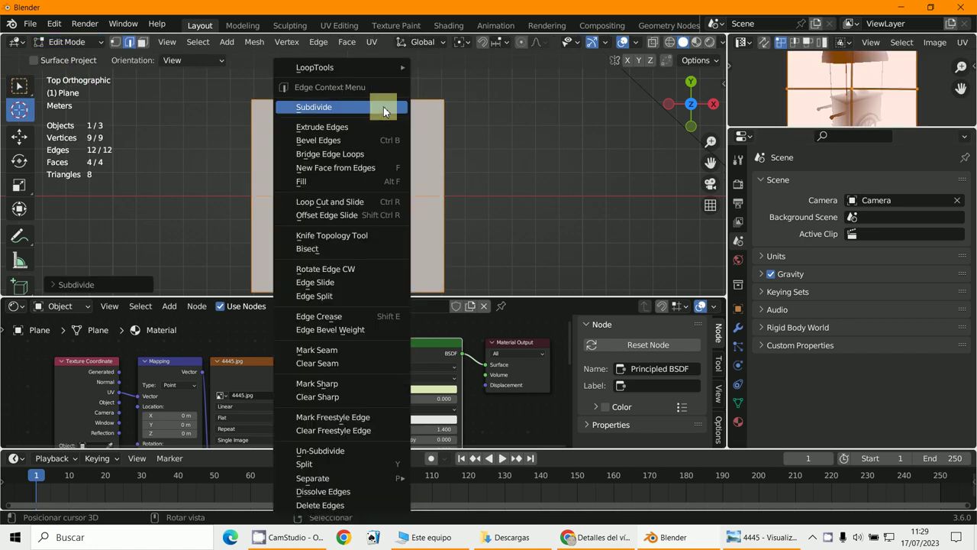
click(384, 106)
right_click(383, 106)
click(383, 106)
right_click(384, 106)
click(383, 106)
right_click(383, 106)
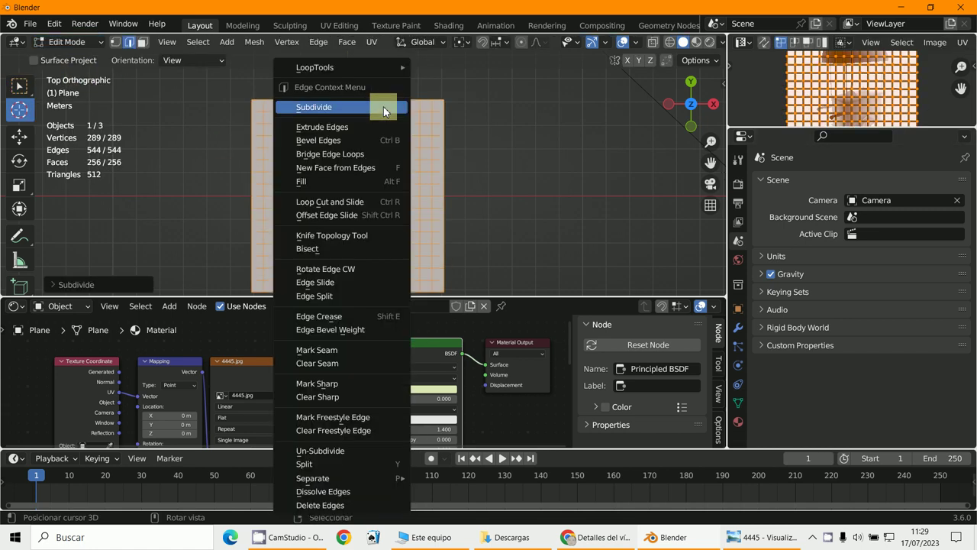
click(384, 106)
right_click(383, 106)
click(383, 106)
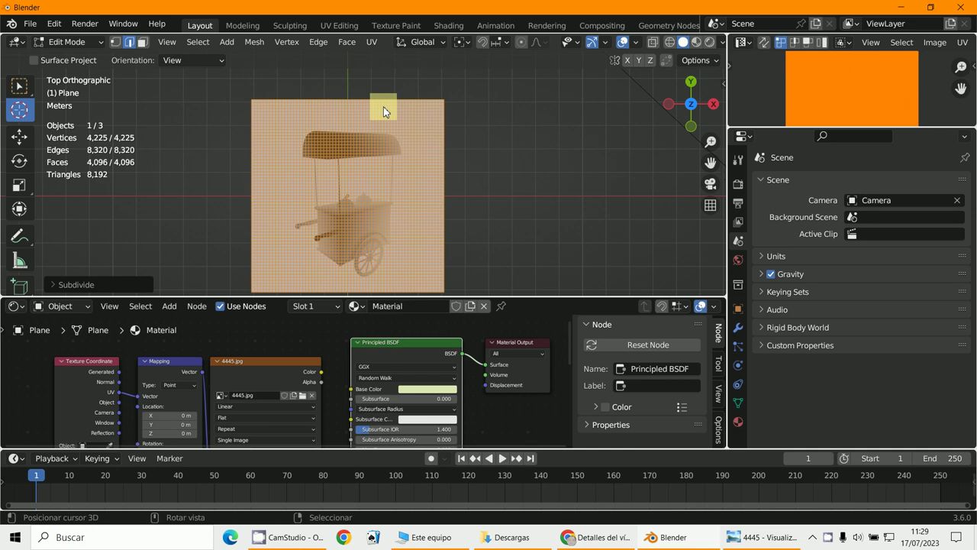
right_click(383, 106)
click(384, 106)
right_click(383, 106)
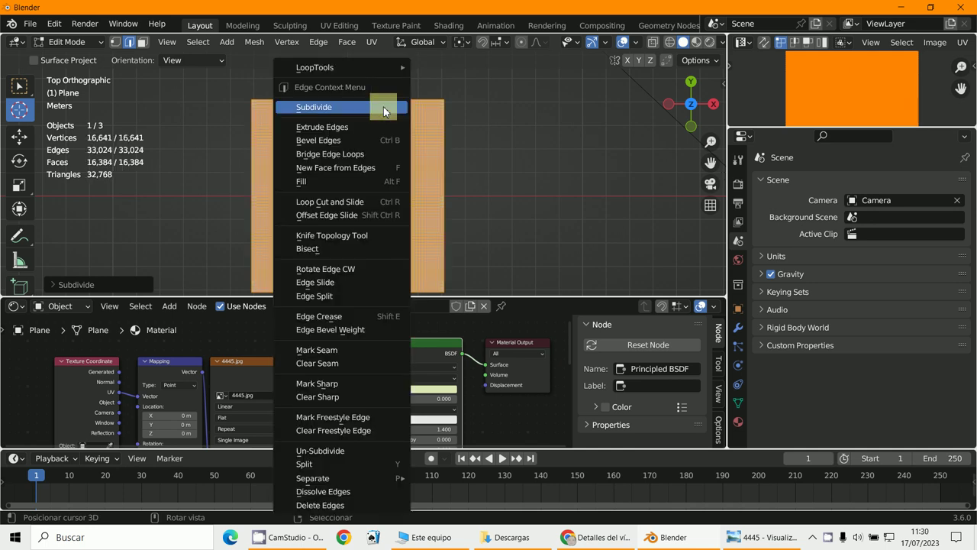
click(383, 106)
right_click(384, 106)
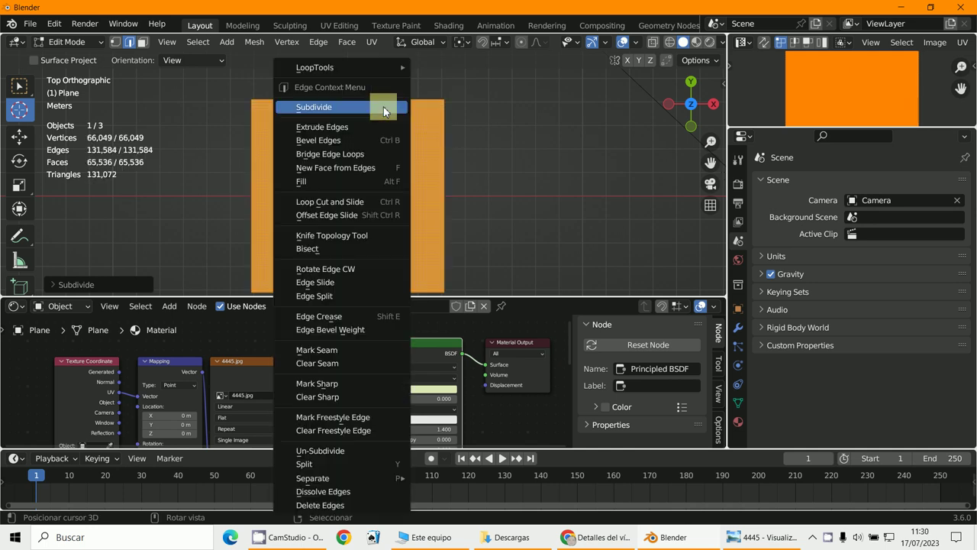
click(384, 107)
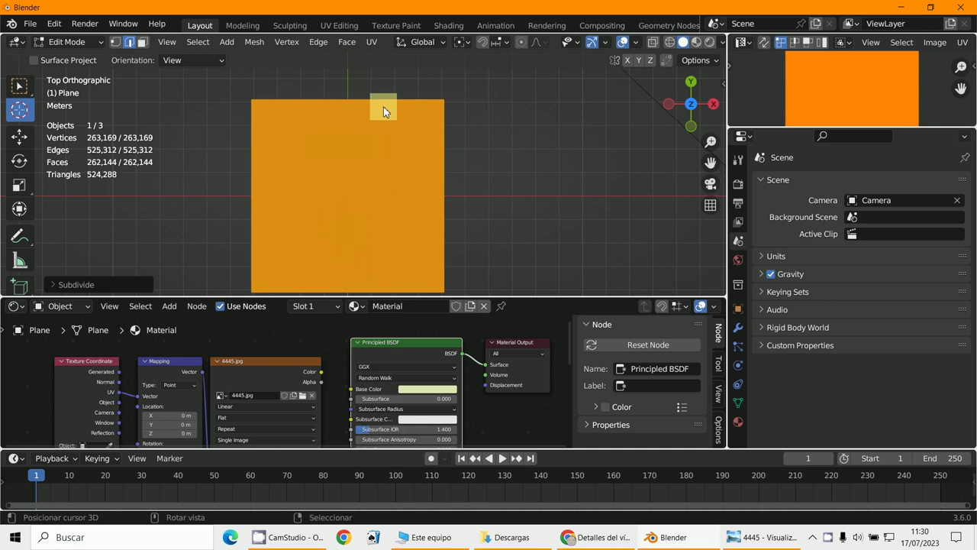
right_click(383, 106)
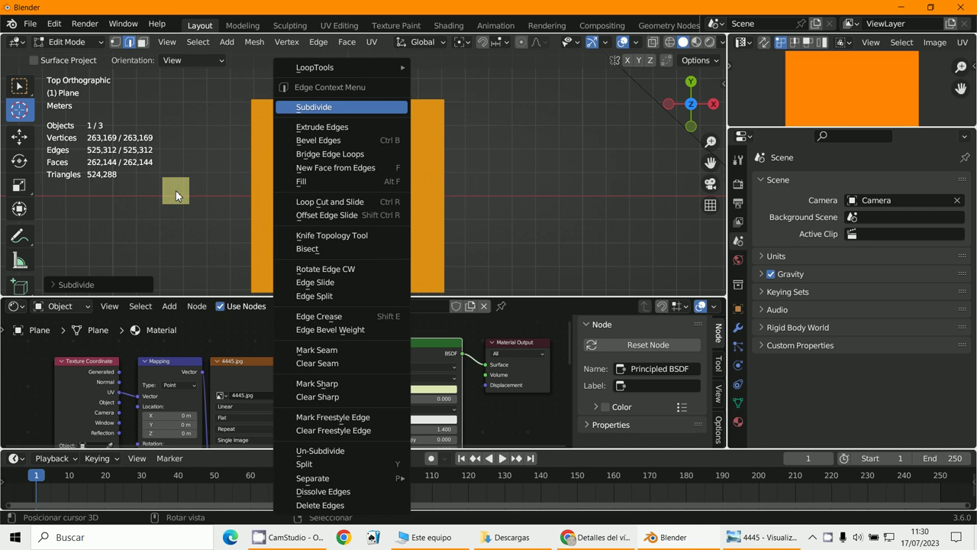
key(Return)
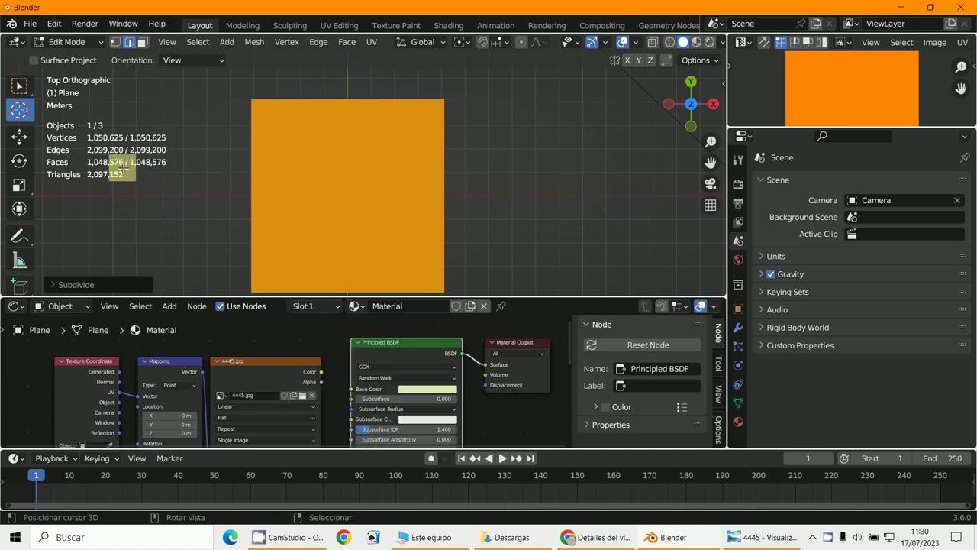
- Widen the Properties editor and return the subdivided plane to Object Mode
scroll(310, 238, up, 6)
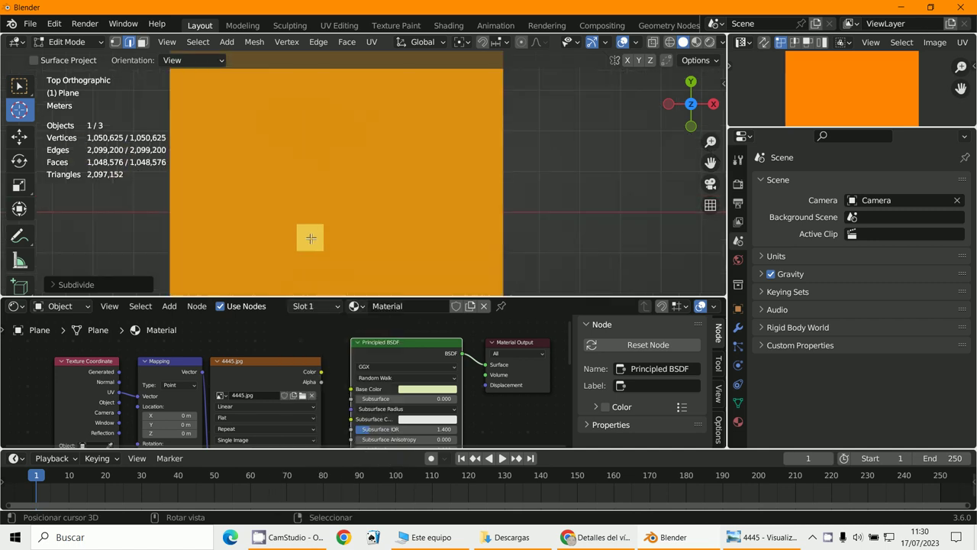
scroll(311, 238, down, 3)
scroll(311, 238, down, 5)
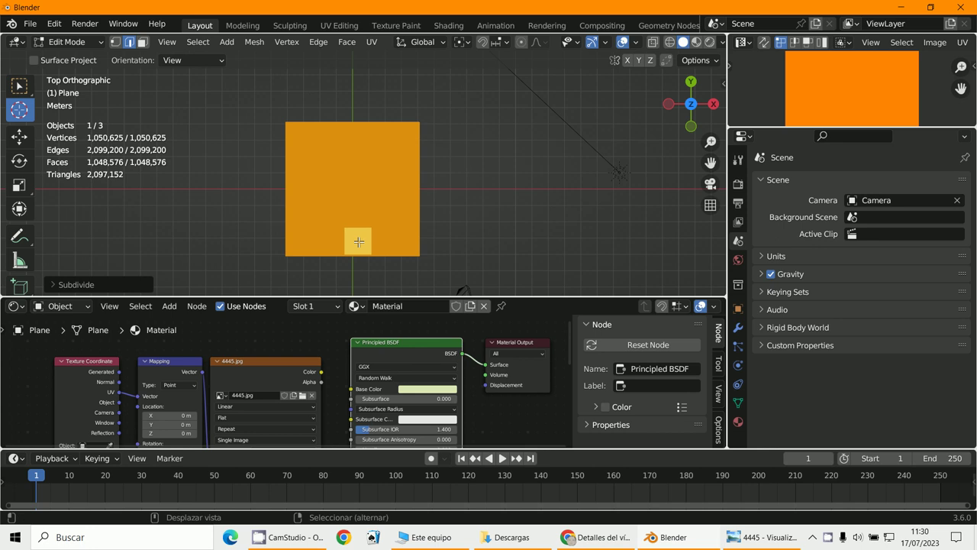
shift+middle_drag(358, 240, 349, 210)
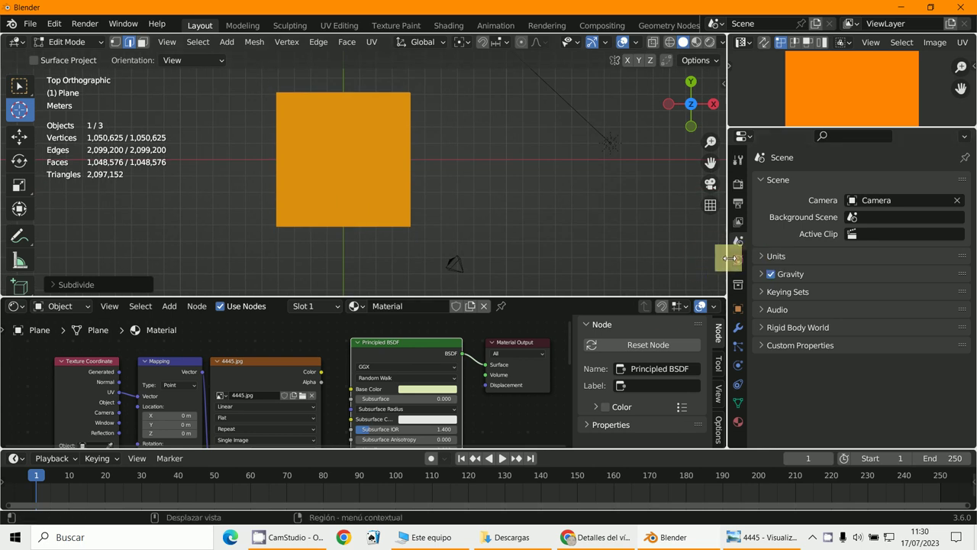
drag(729, 258, 586, 286)
click(67, 42)
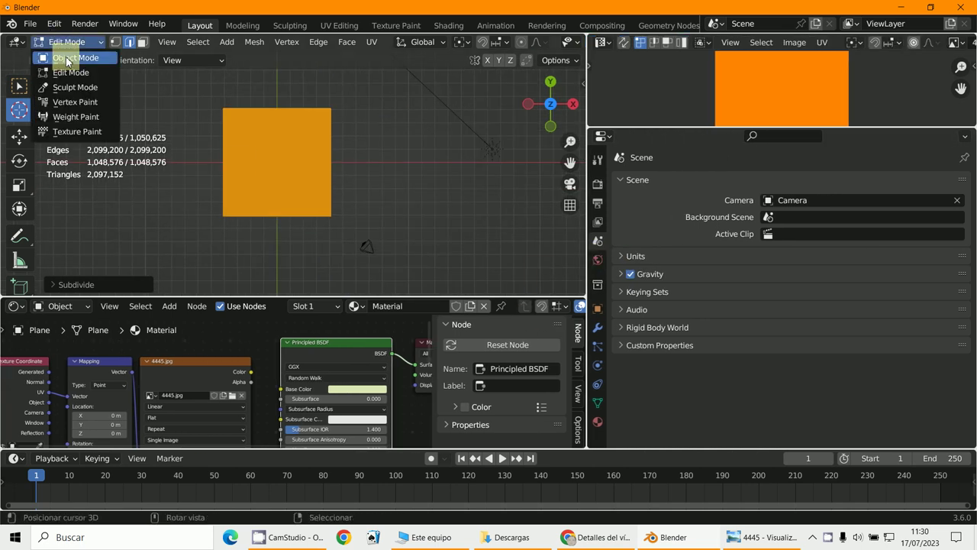
key(Tab)
middle_drag(435, 277, 611, 345)
scroll(600, 400, down, 1)
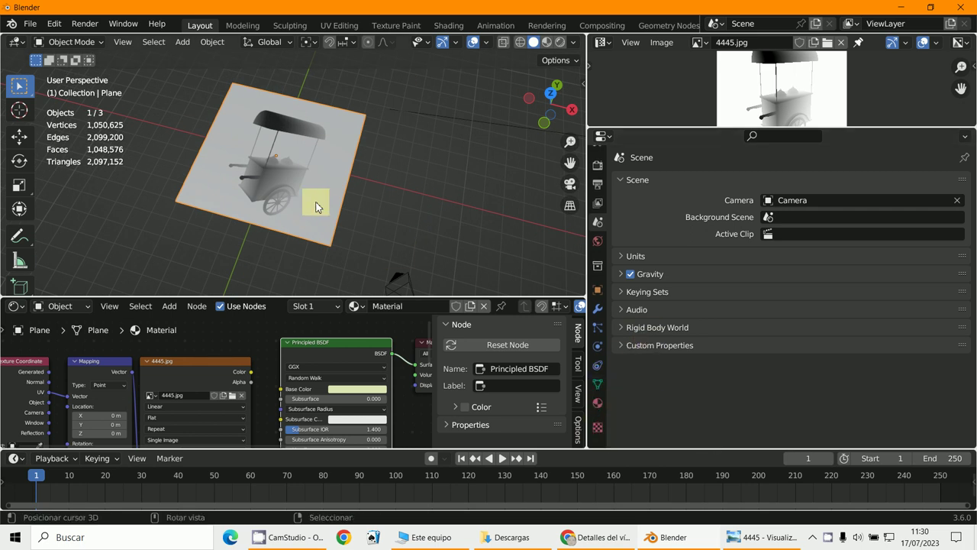
- Create a new texture in the texture properties with the type Image or Movie
click(598, 428)
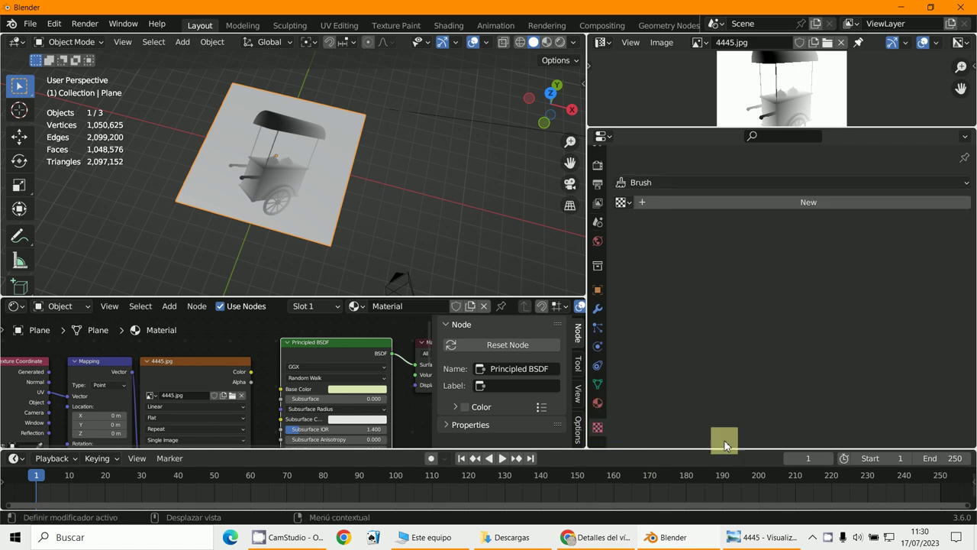
click(622, 203)
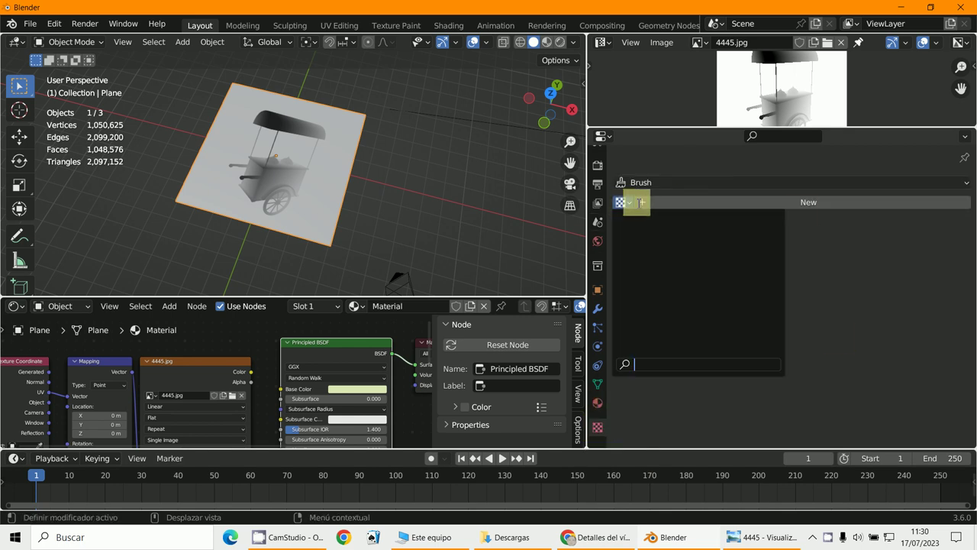
click(640, 202)
click(642, 202)
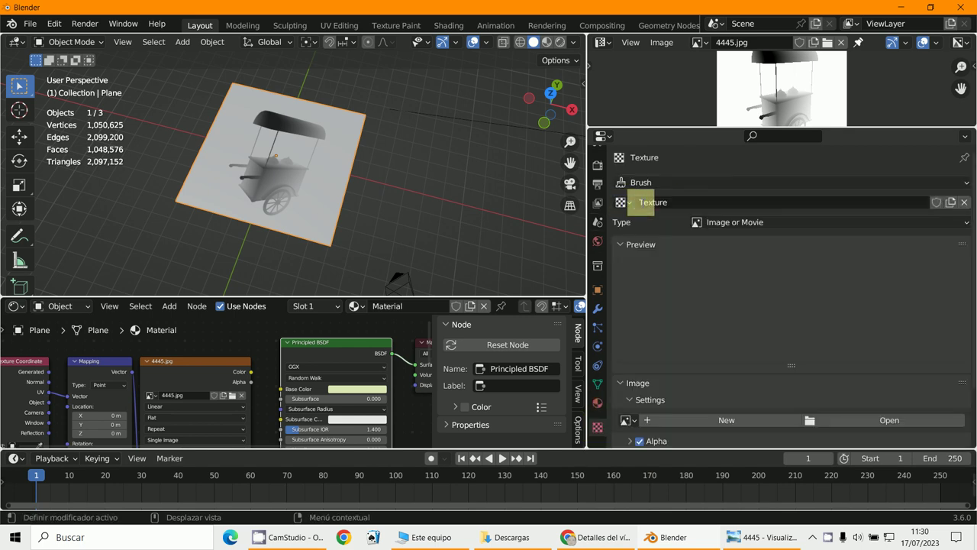
click(747, 227)
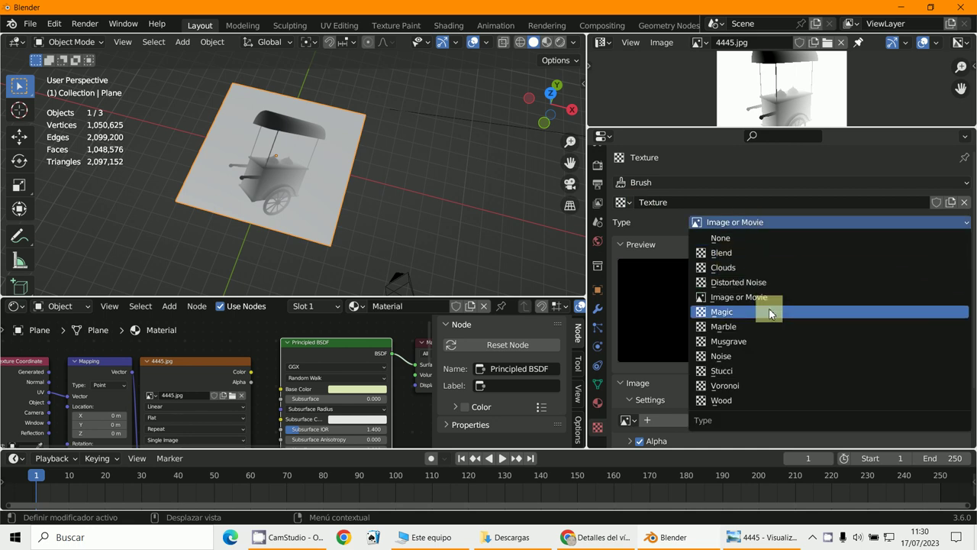
click(742, 297)
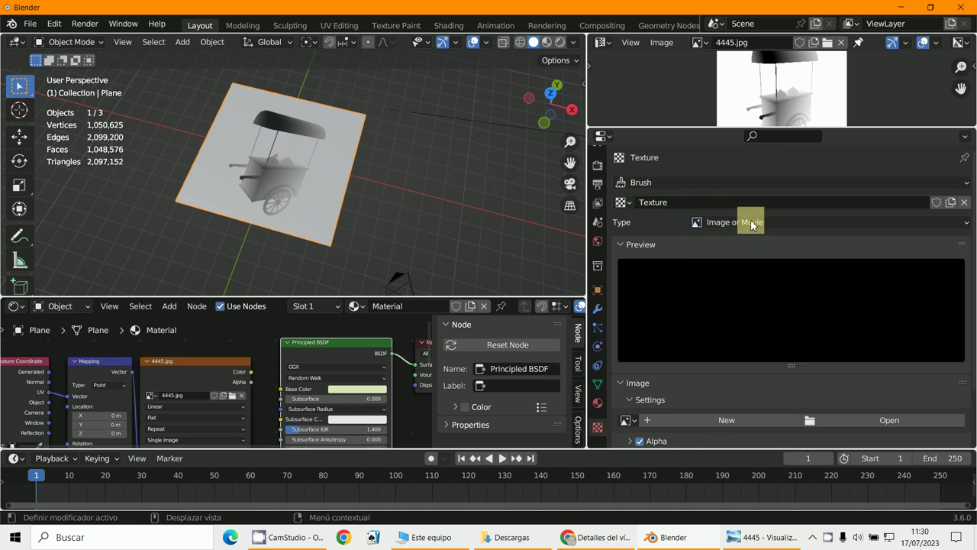
- Assign 4445.jpg as the image of the new texture
scroll(620, 415, down, 3)
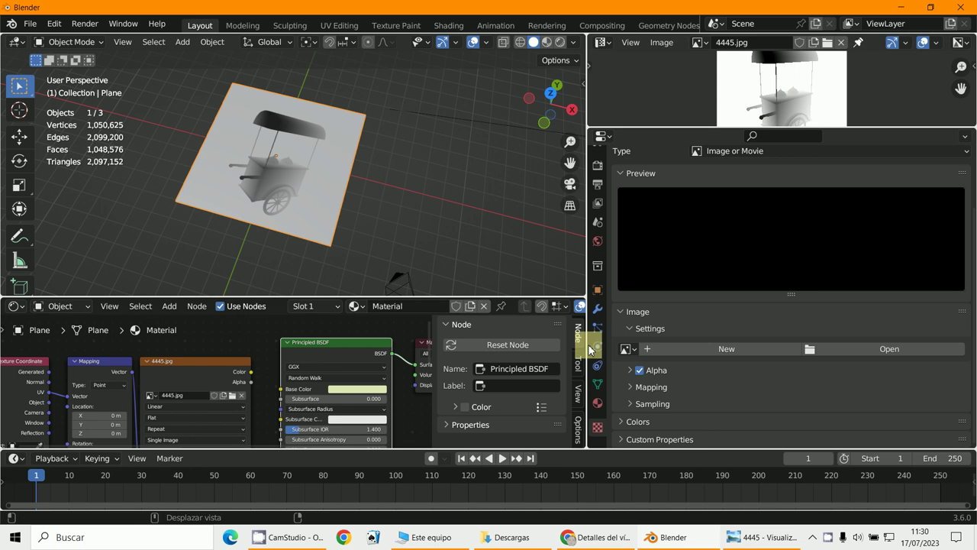
click(634, 351)
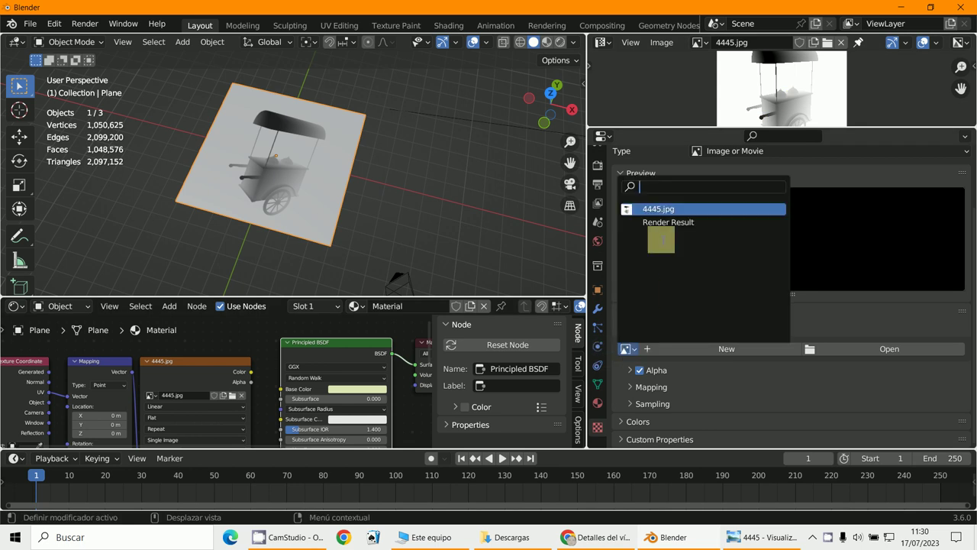
click(664, 207)
- Expand the texture's Mapping and Sampling settings
scroll(698, 346, down, 4)
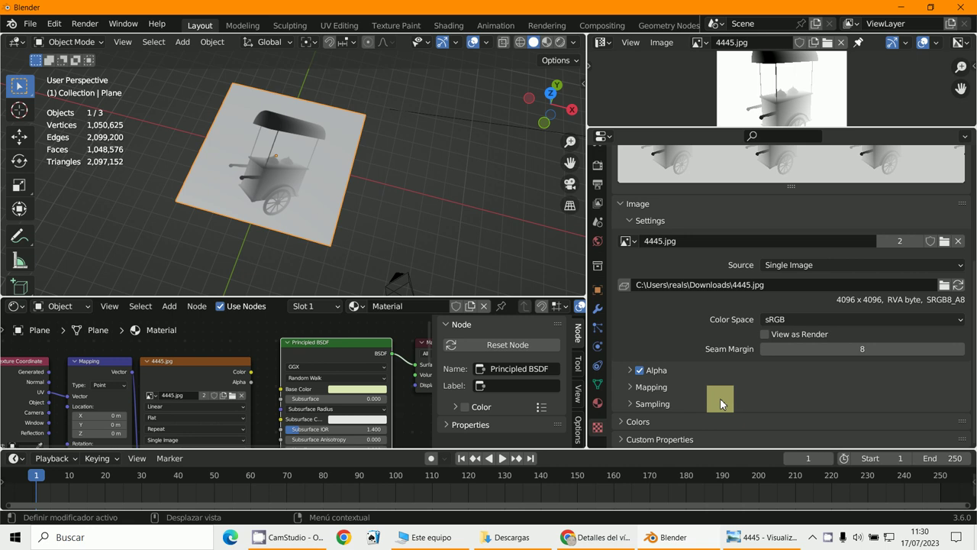
click(640, 388)
scroll(641, 393, down, 4)
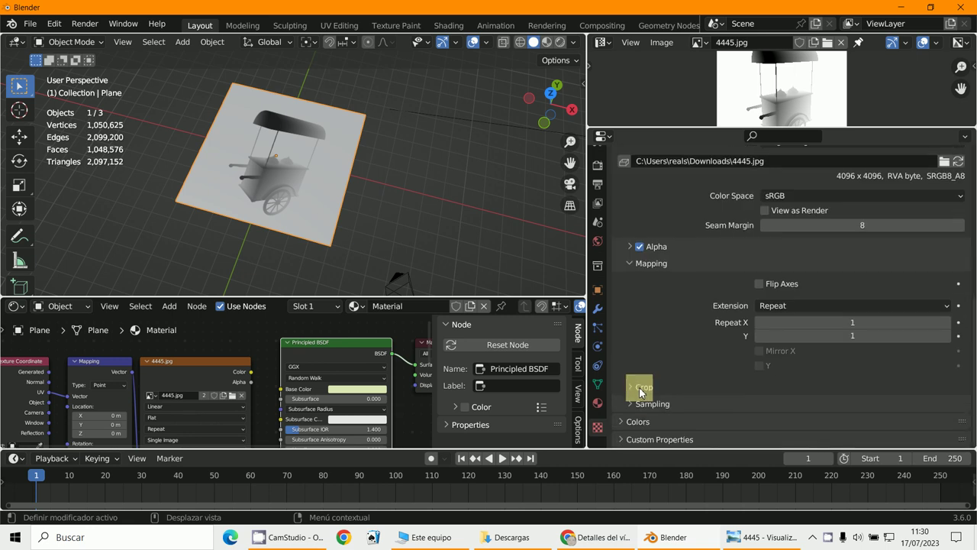
click(633, 405)
scroll(649, 394, down, 4)
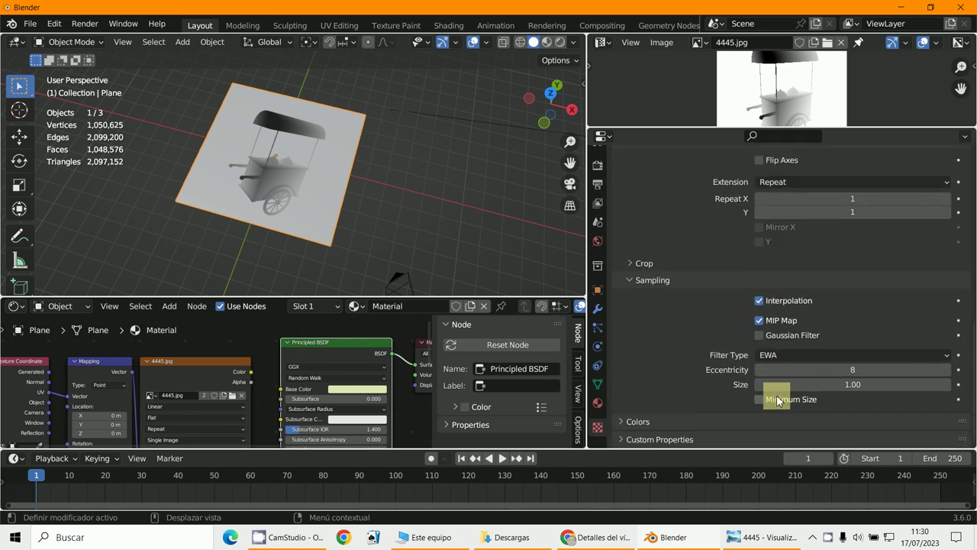
- Expand the texture's Colors settings and review them together with the Mapping and Sampling options
click(635, 422)
scroll(654, 400, down, 4)
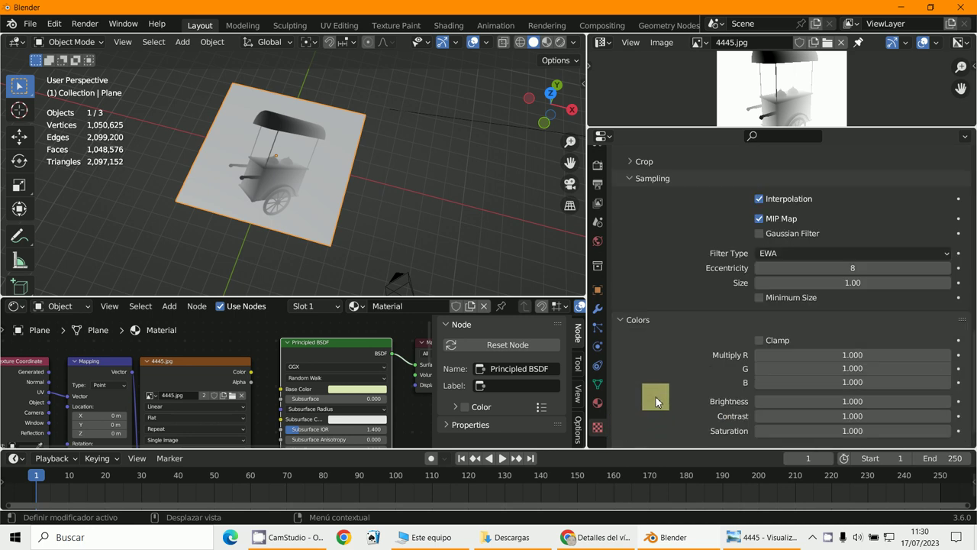
scroll(657, 402, up, 3)
scroll(655, 402, up, 2)
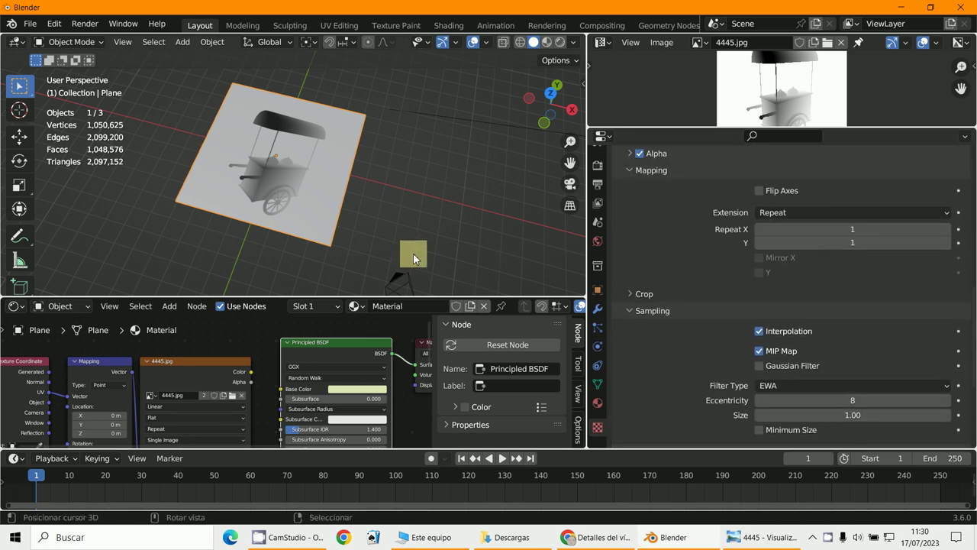
scroll(645, 277, up, 2)
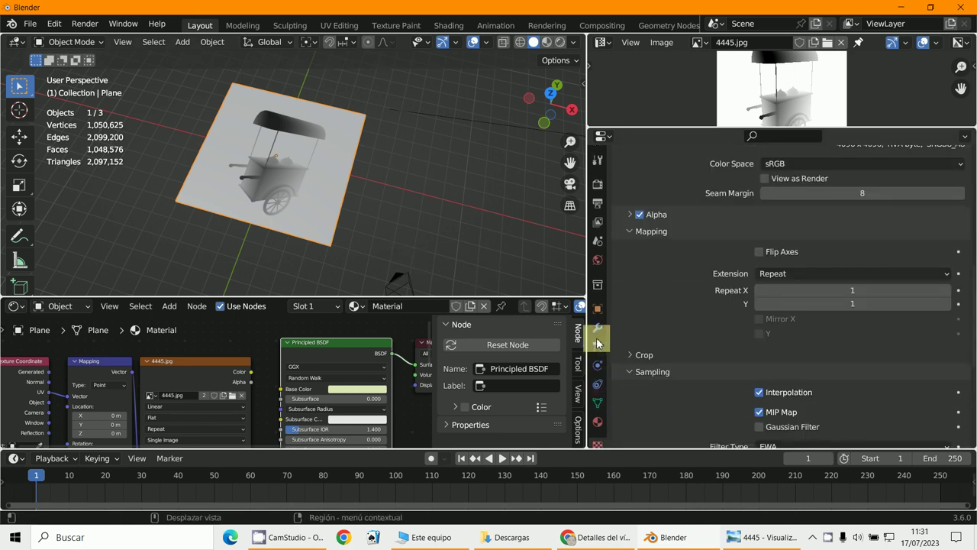
- Add a Displace modifier to the subdivided plane
click(598, 327)
middle_drag(409, 282, 410, 163)
scroll(435, 140, up, 3)
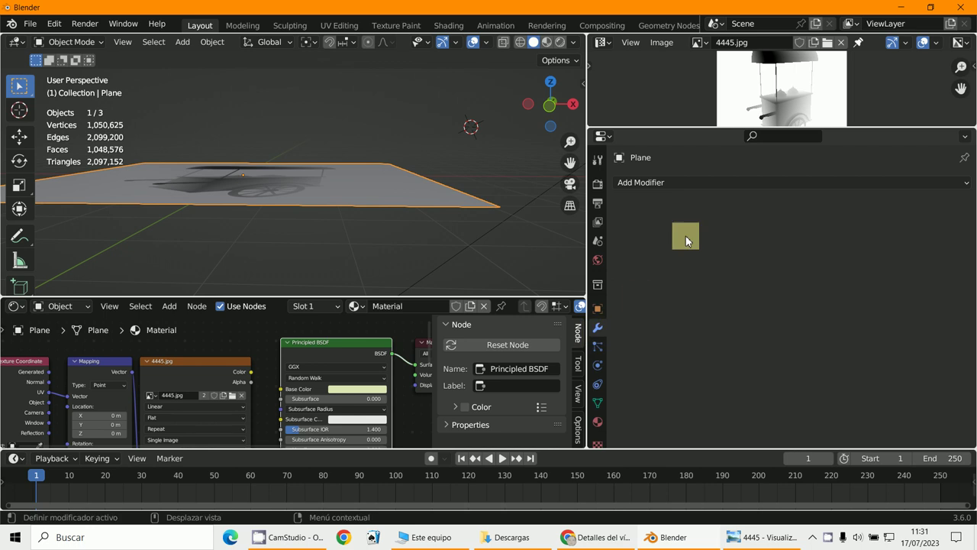
click(741, 184)
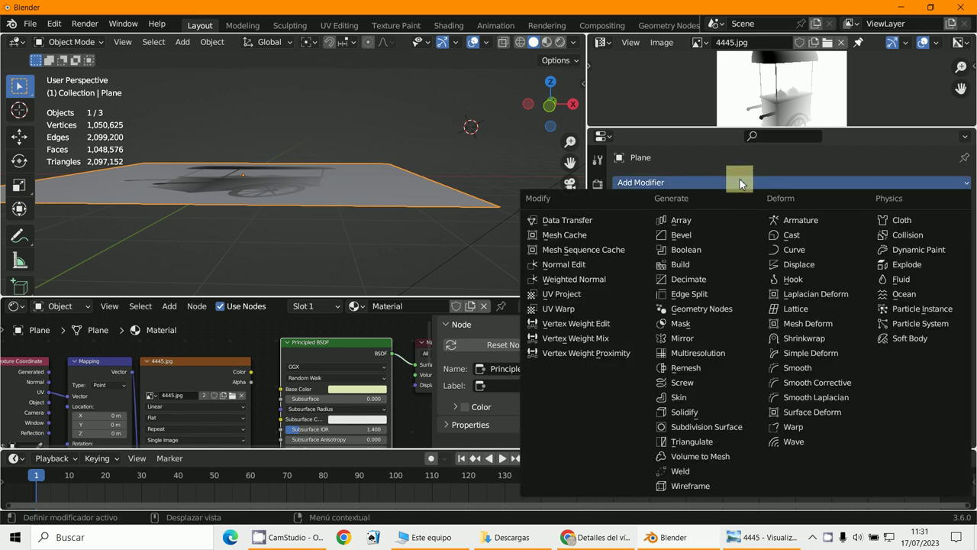
click(811, 271)
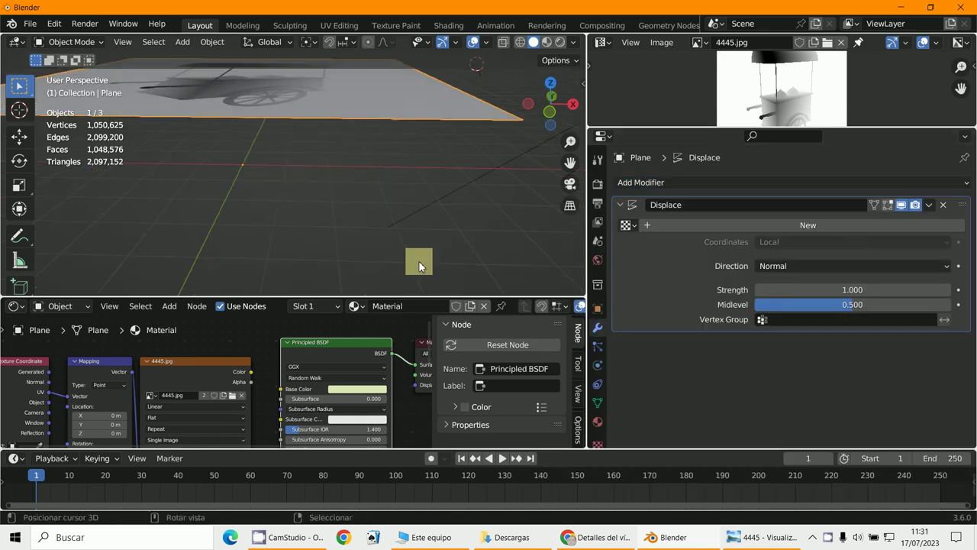
- Link the existing image texture named Texture to the Displace modifier
scroll(414, 260, down, 4)
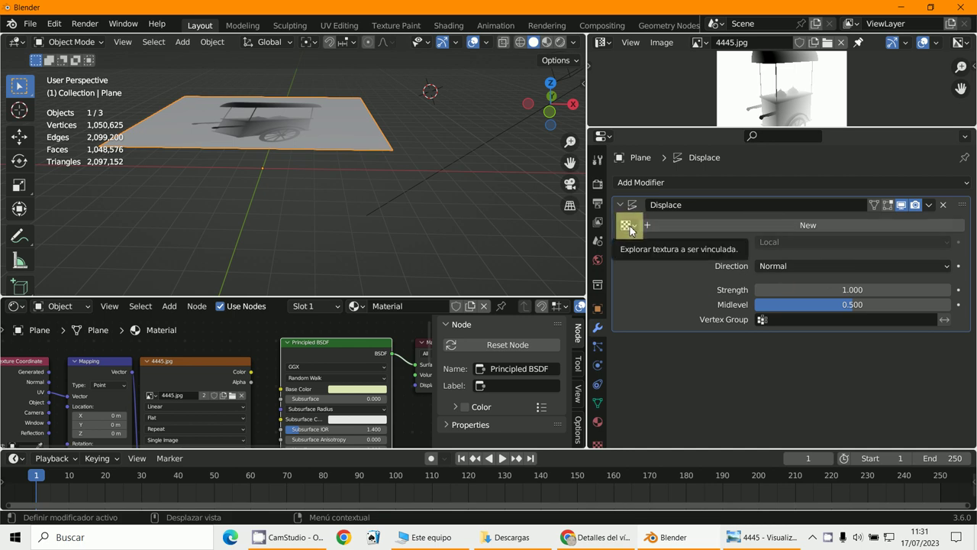
mouse_move(598, 310)
mouse_down()
mouse_move(446, 309)
mouse_move(568, 320)
mouse_move(425, 336)
mouse_move(404, 214)
mouse_move(365, 213)
mouse_move(603, 221)
mouse_move(585, 218)
mouse_up()
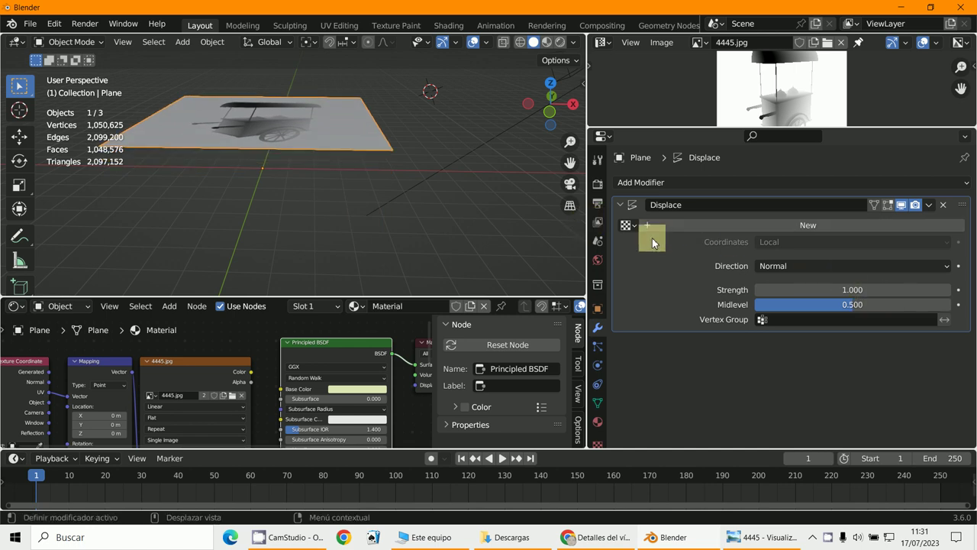
click(628, 226)
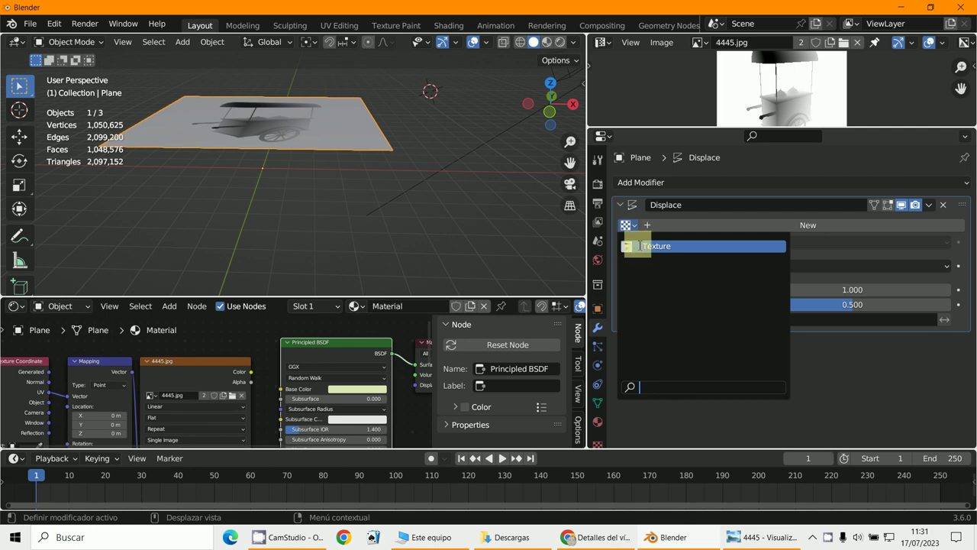
click(644, 245)
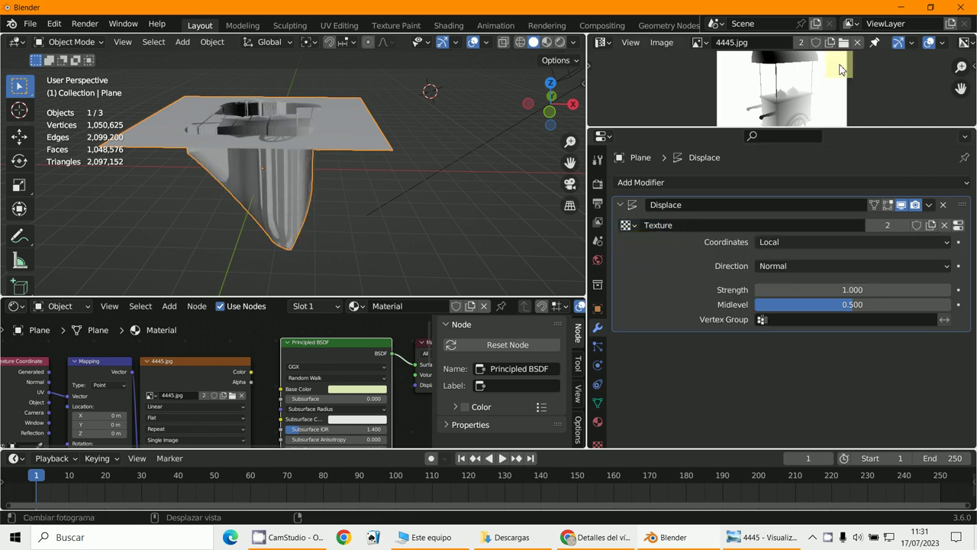
- Set the Displace modifier's texture coordinates to UV and view the displaced plane from several angles
middle_drag(358, 181, 341, 226)
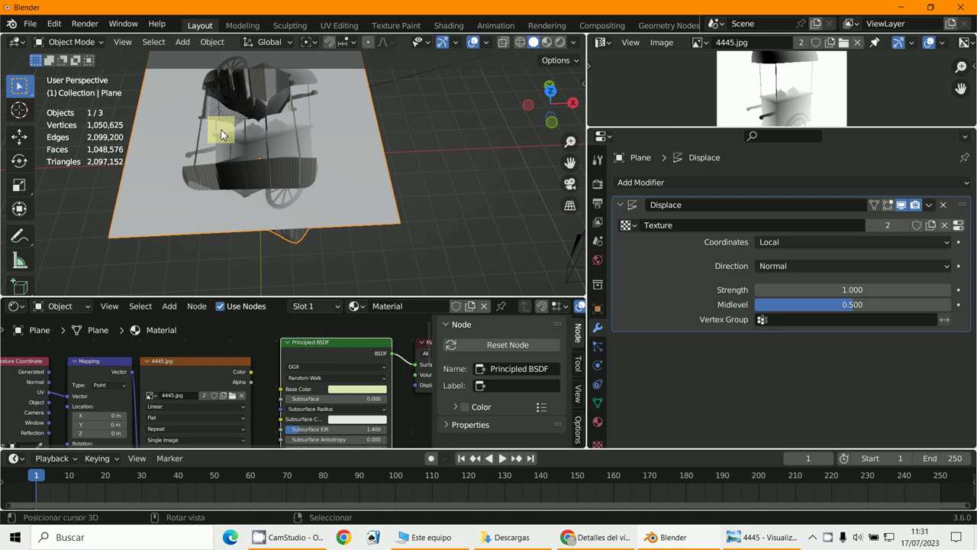
middle_drag(219, 127, 245, 145)
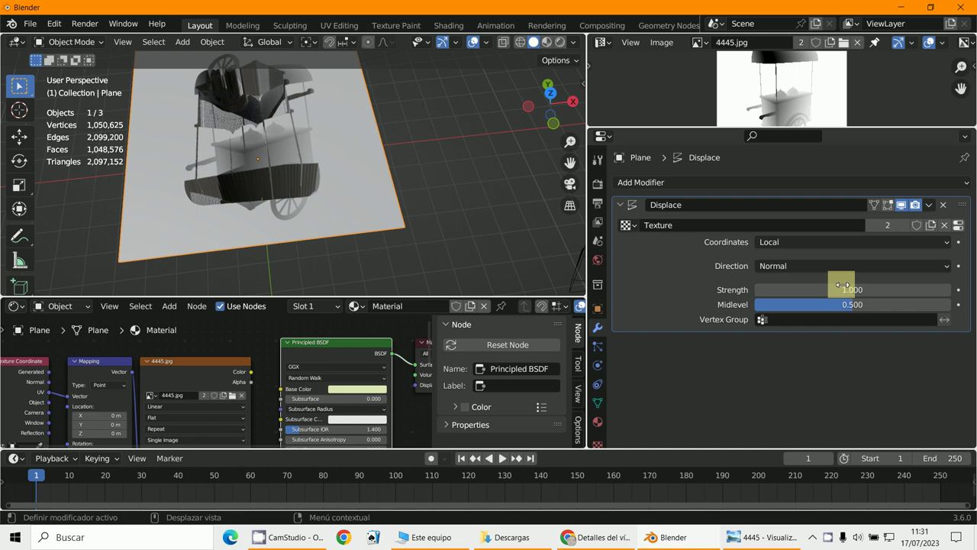
click(779, 242)
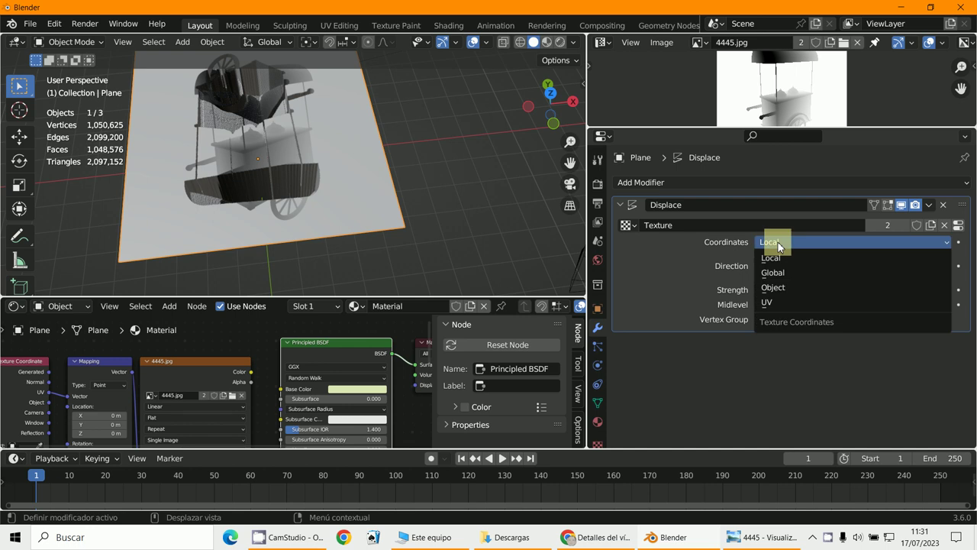
click(768, 303)
middle_drag(498, 222, 532, 203)
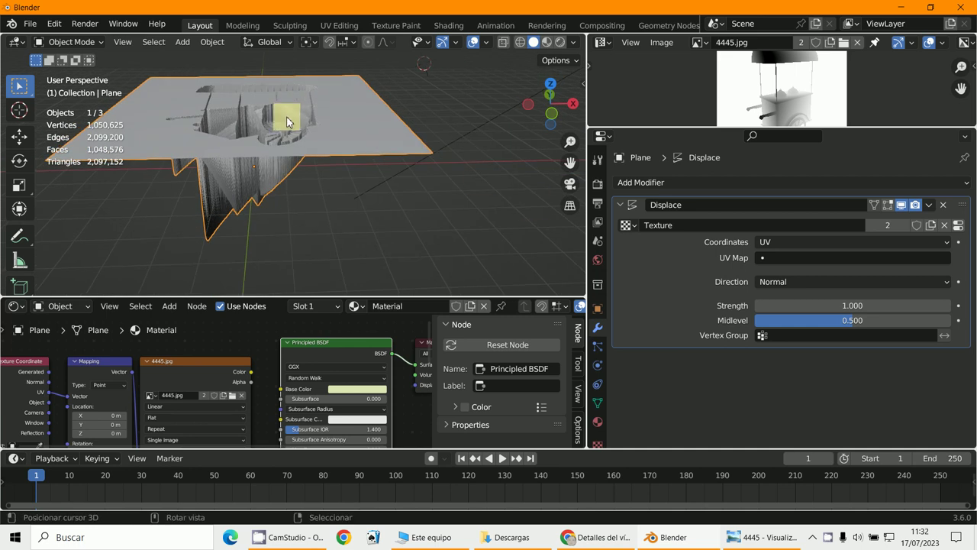
middle_drag(277, 114, 356, 149)
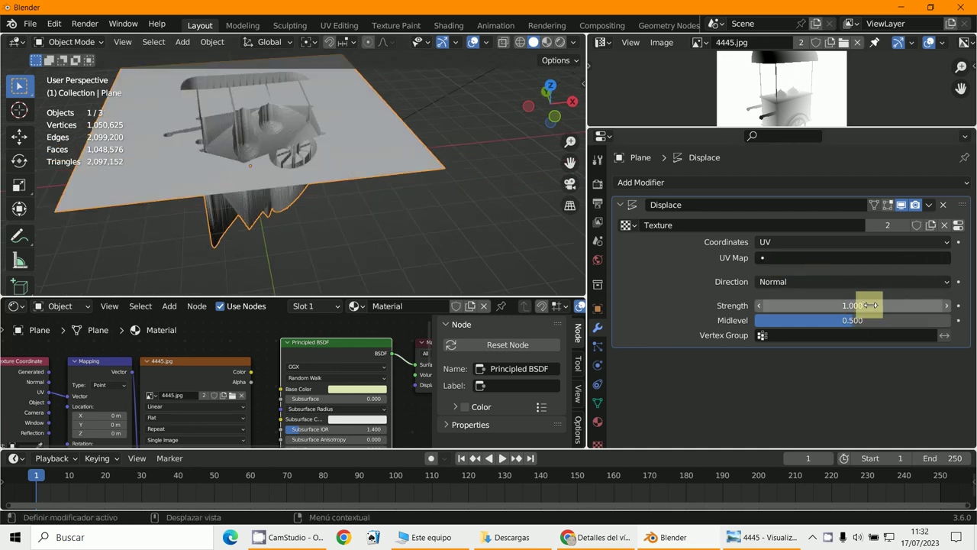
- Set the Displace modifier's strength to -0.300 so the cart rises out of the plane
drag(376, 305, 371, 305)
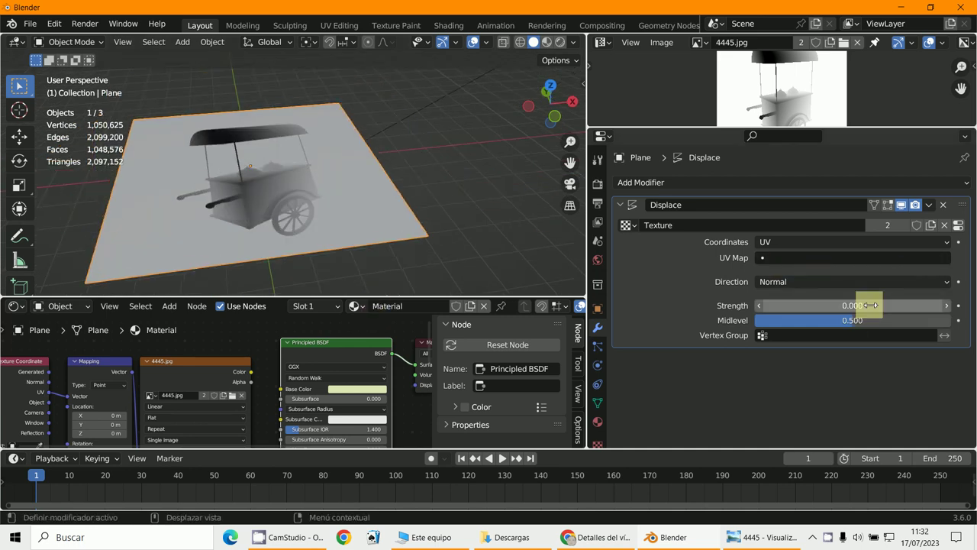
click(758, 306)
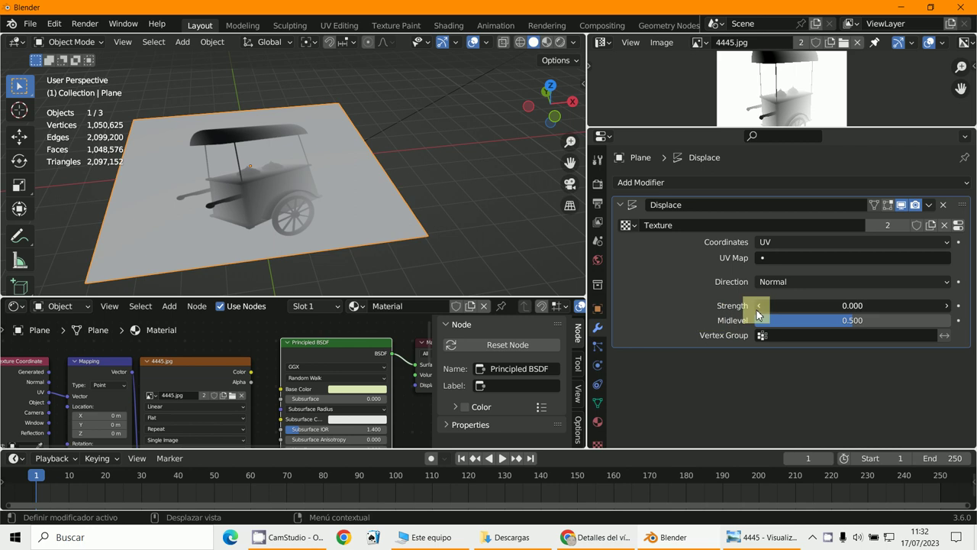
click(758, 307)
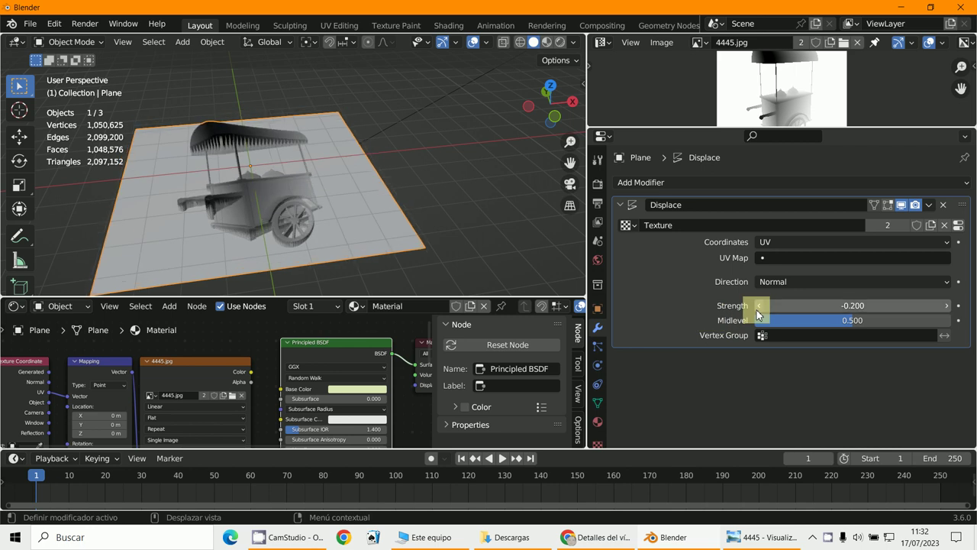
click(758, 307)
middle_drag(420, 216, 318, 219)
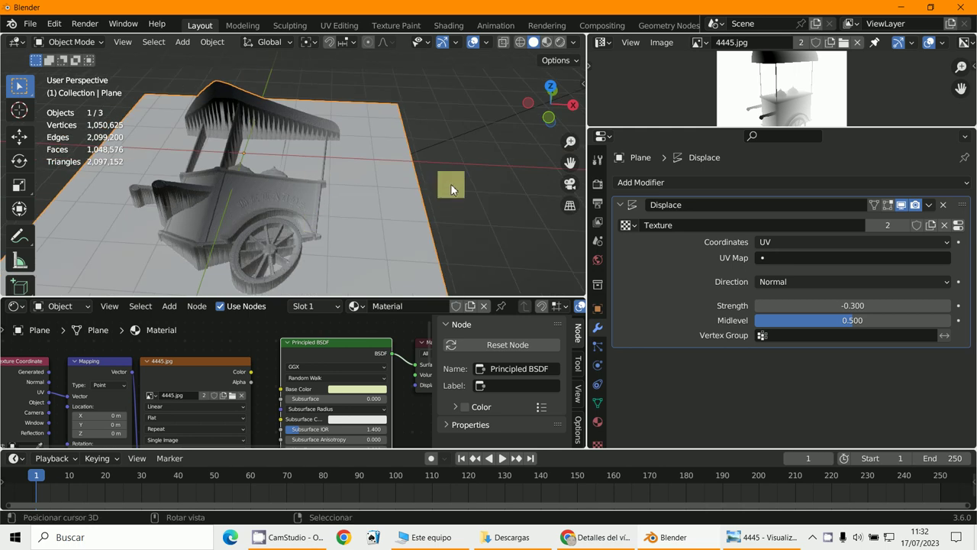
mouse_move(449, 188)
middle_down()
mouse_move(497, 190)
mouse_move(444, 195)
middle_up()
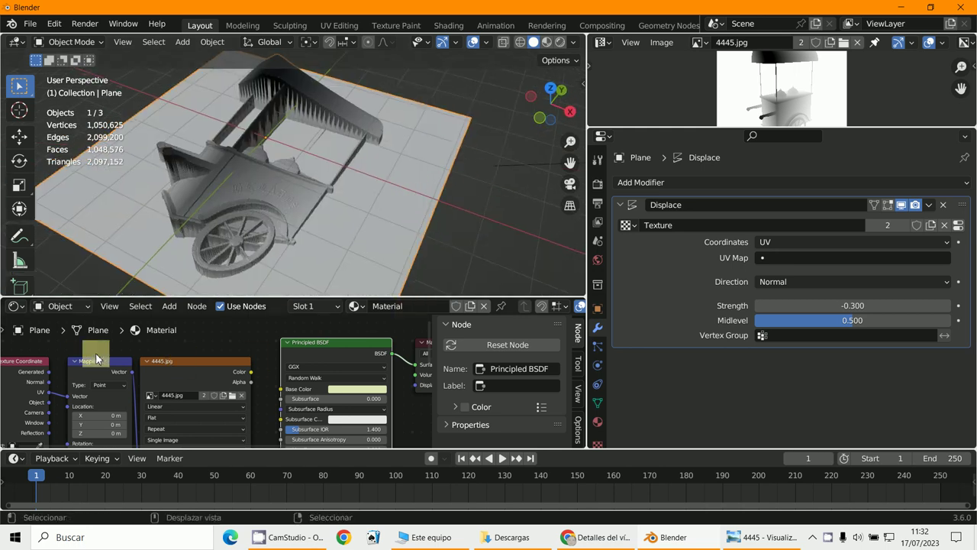
- Delete the 4445.jpg image texture, Mapping and Texture Coordinate nodes from the plane's material
click(172, 358)
key(Delete)
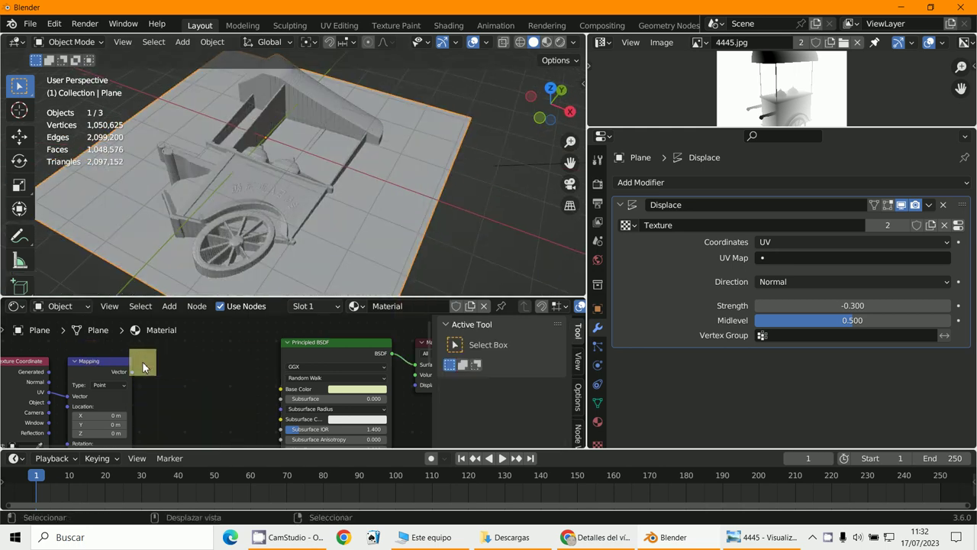
click(116, 366)
key(Delete)
click(15, 363)
key(Delete)
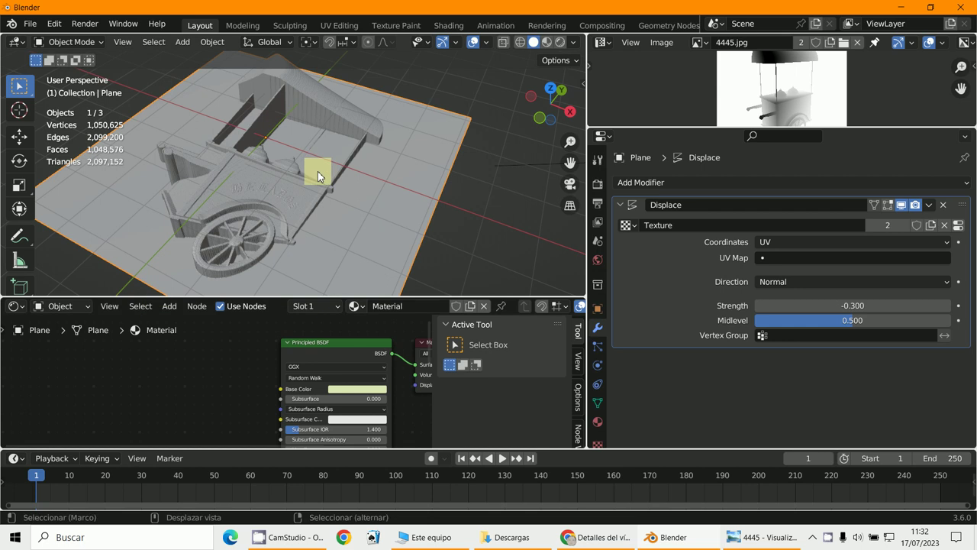
- Try Midlevel values of 1.000 and 0.900 on the Displace modifier
middle_drag(318, 171, 426, 186)
scroll(399, 189, up, 2)
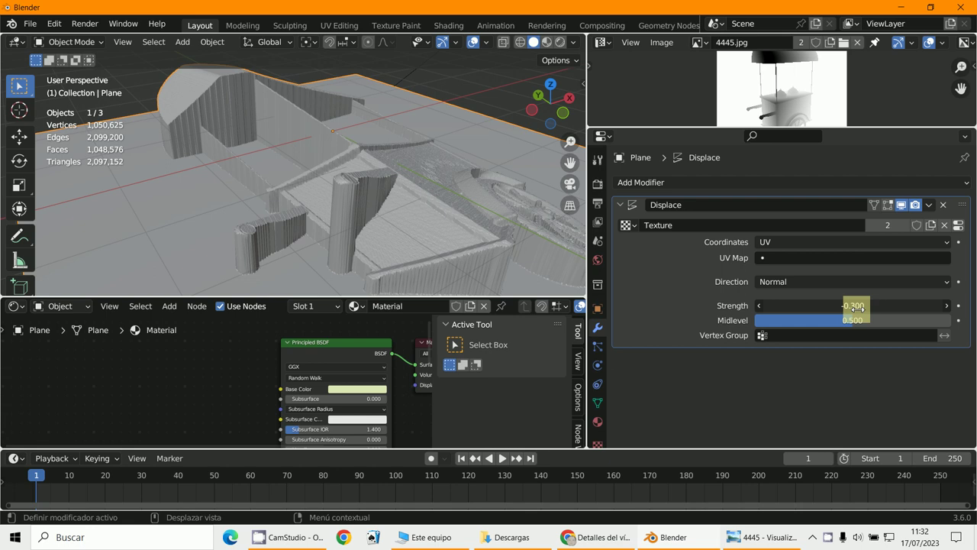
key(Return)
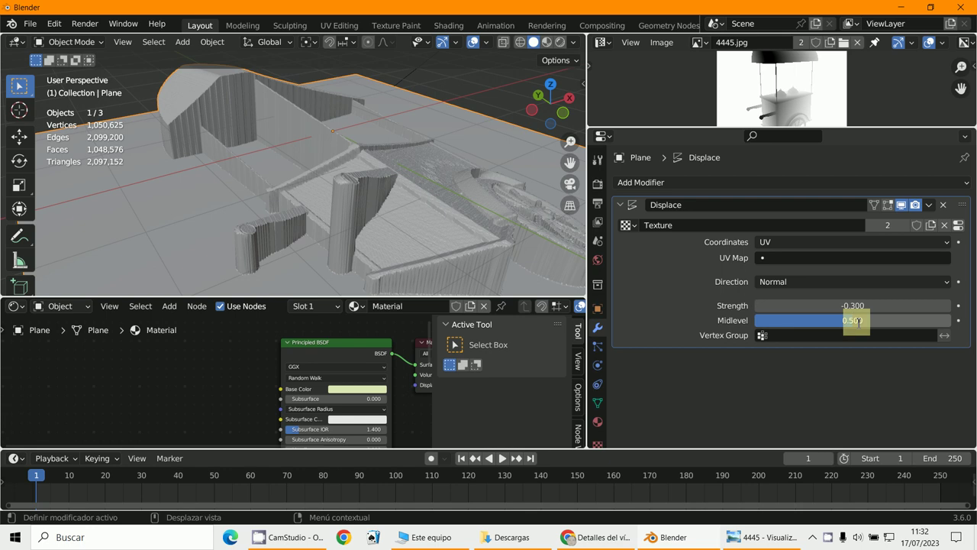
scroll(331, 210, down, 5)
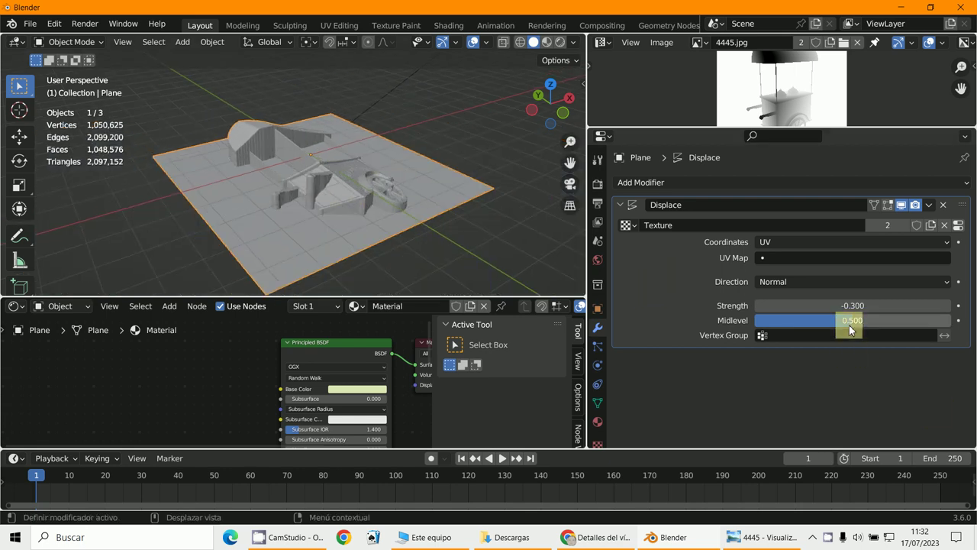
drag(849, 323, 842, 320)
drag(376, 208, 528, 236)
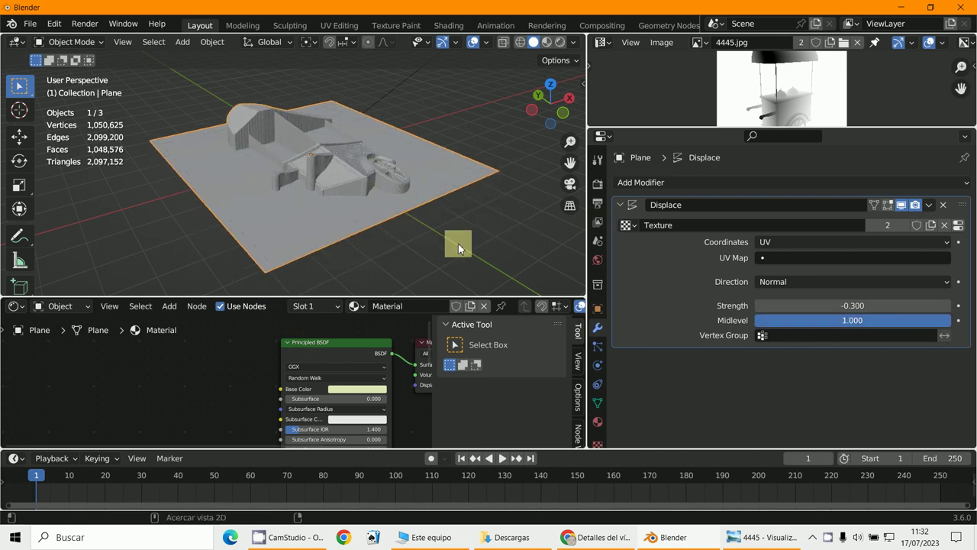
drag(433, 253, 432, 254)
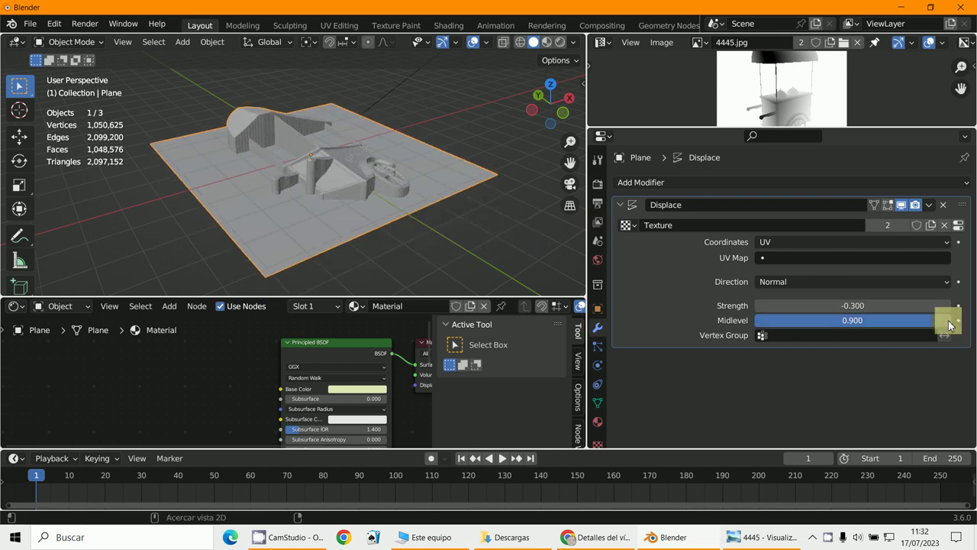
- Set the Displace modifier's Midlevel to 0.05
click(868, 320)
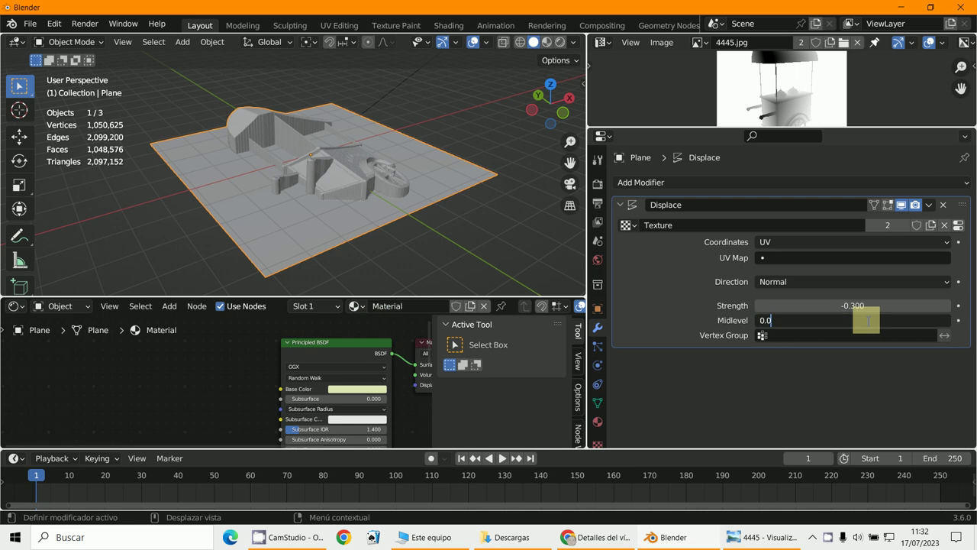
text(0.05)
key(Return)
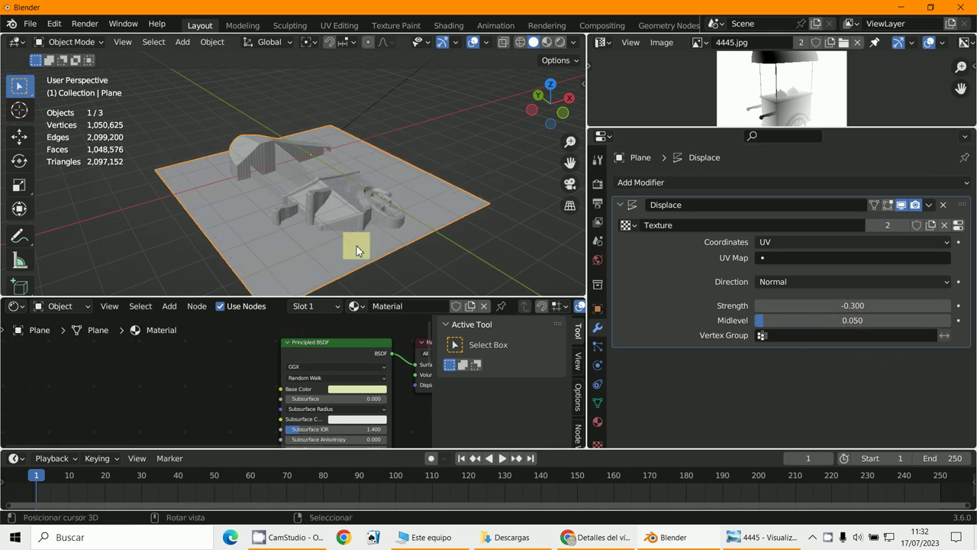
- Set the Displace modifier's strength to -0.400 and check the cart relief from several angles
mouse_move(434, 249)
middle_down()
mouse_move(446, 236)
mouse_move(399, 252)
mouse_move(398, 242)
mouse_move(428, 244)
middle_up()
scroll(447, 236, up, 3)
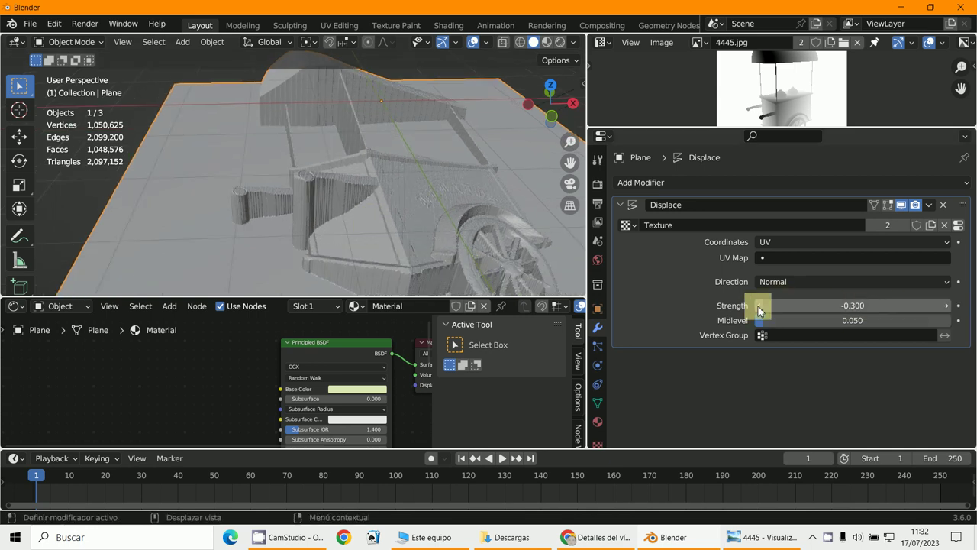
click(758, 306)
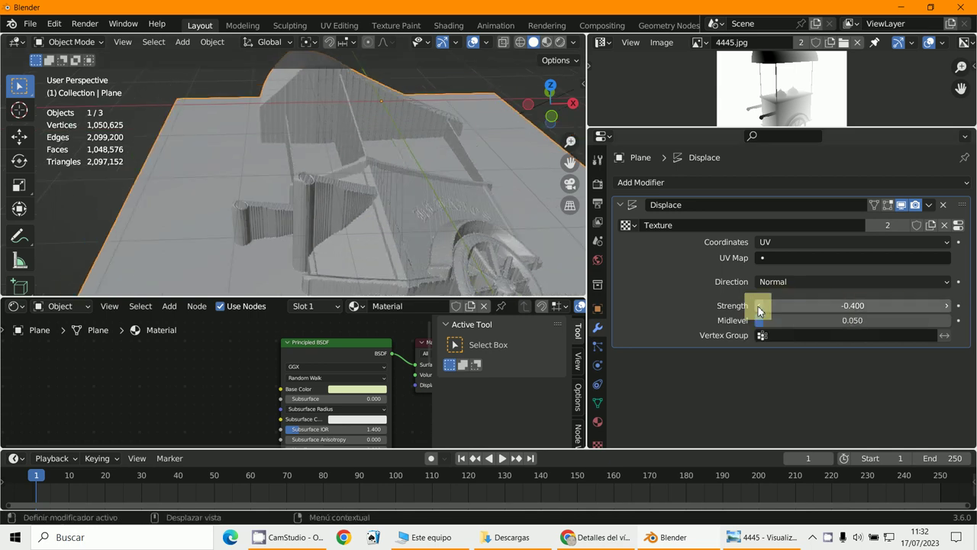
scroll(436, 249, down, 4)
middle_drag(436, 249, 258, 262)
scroll(449, 251, up, 5)
scroll(410, 270, down, 4)
scroll(464, 255, up, 3)
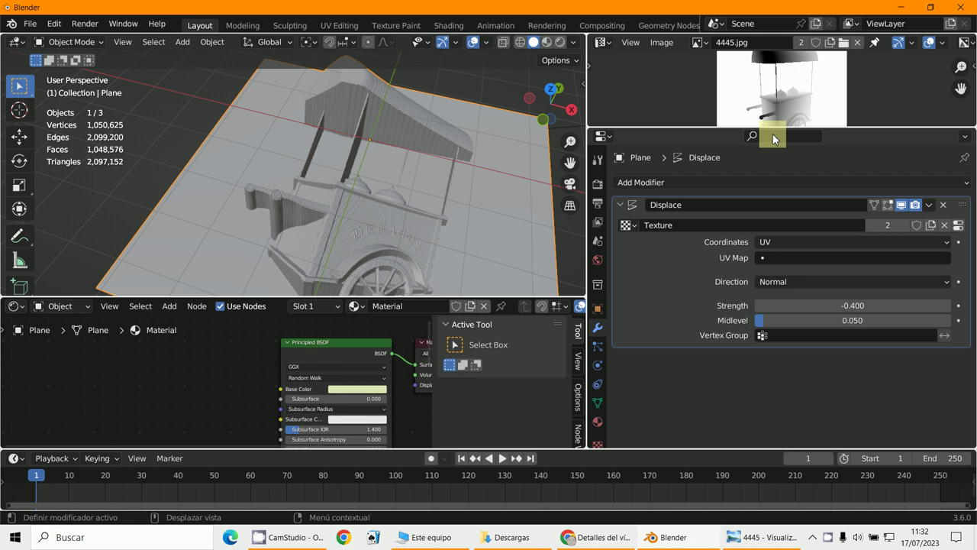
- Enlarge the Image Editor to show the whole depth map and compare it with the relief's canopy
drag(775, 132, 772, 249)
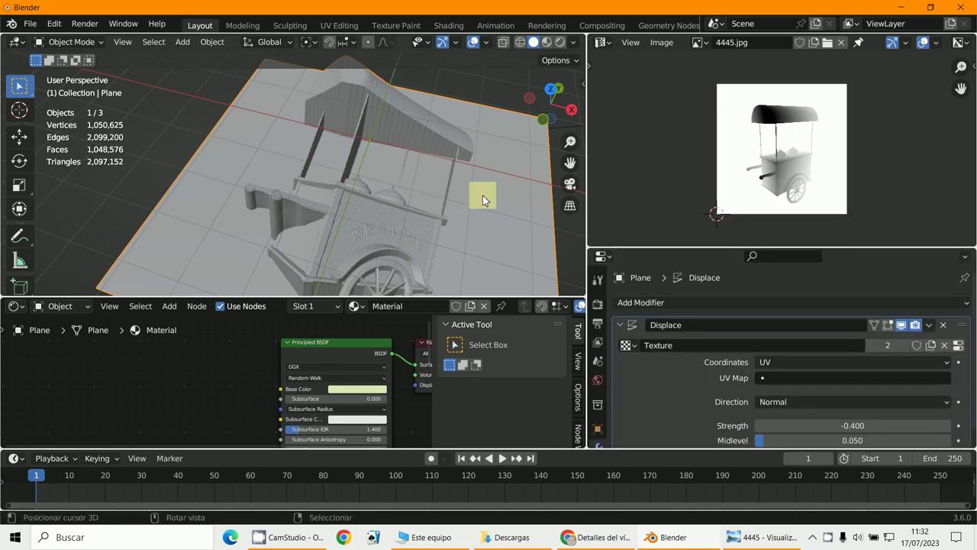
middle_drag(483, 194, 438, 235)
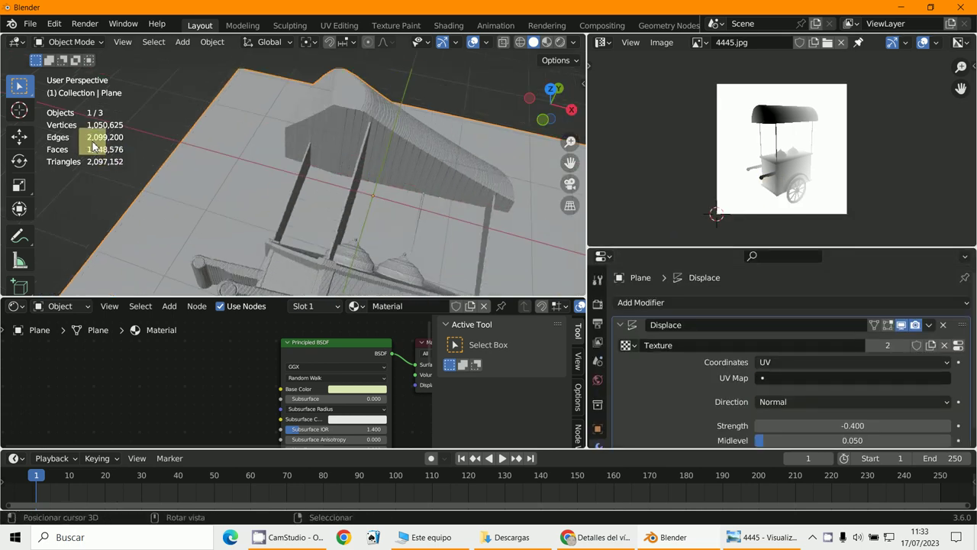
middle_drag(93, 145, 341, 211)
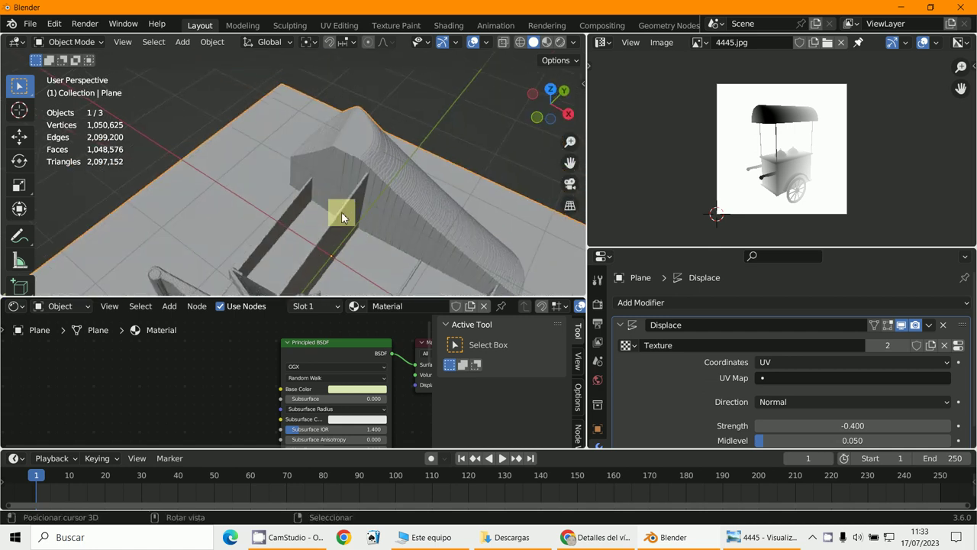
- Set the Displace modifier's strength to -0.200 and check the shallower cart relief from the front
middle_drag(333, 254, 344, 201)
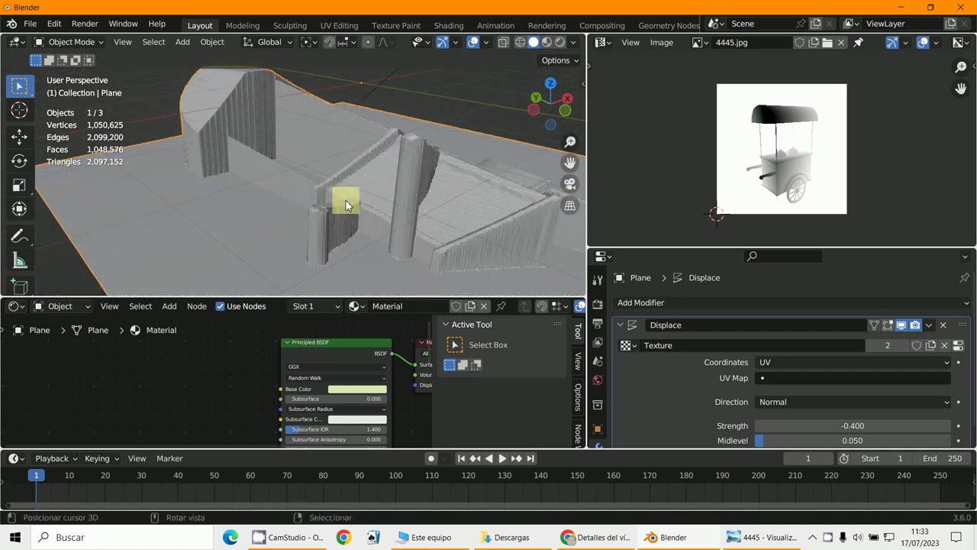
middle_drag(404, 251, 428, 298)
scroll(883, 423, down, 1)
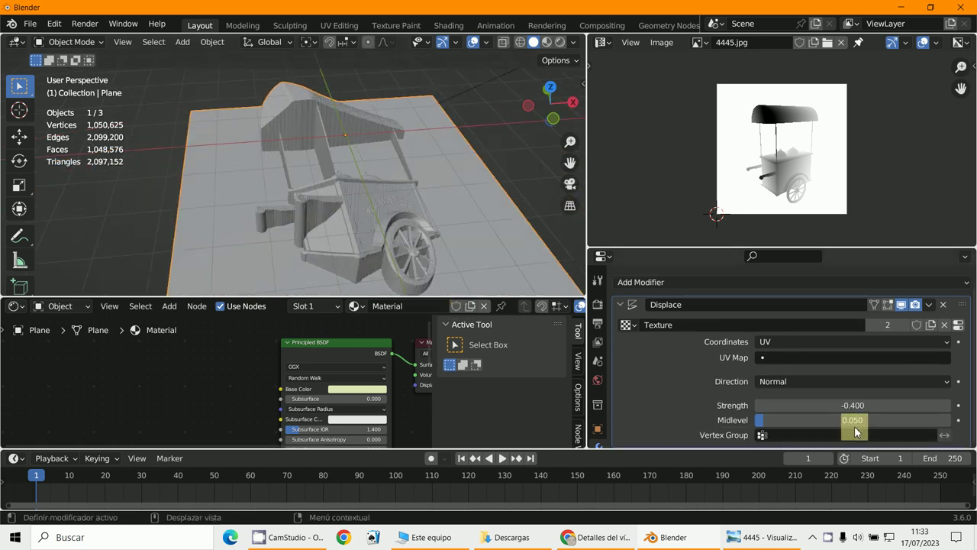
click(949, 407)
click(949, 407)
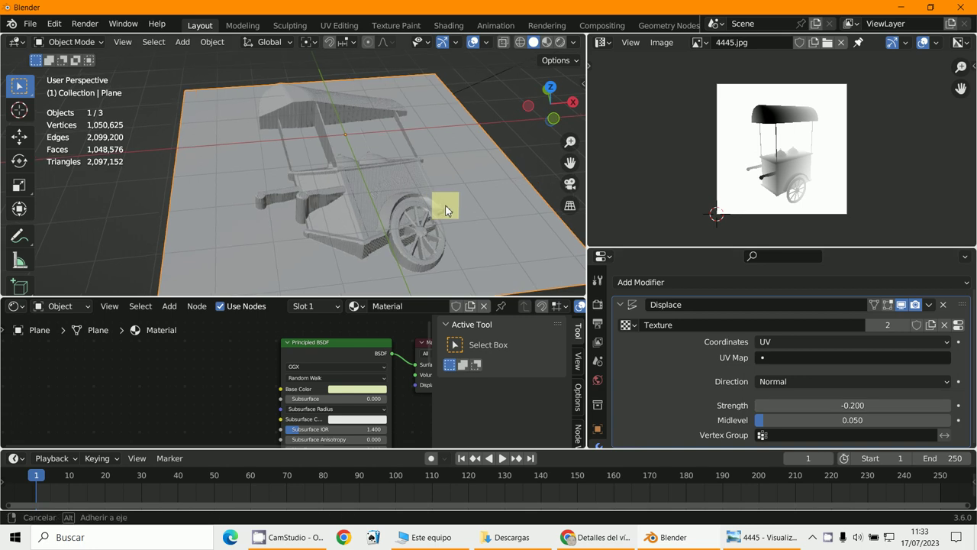
middle_drag(445, 207, 410, 240)
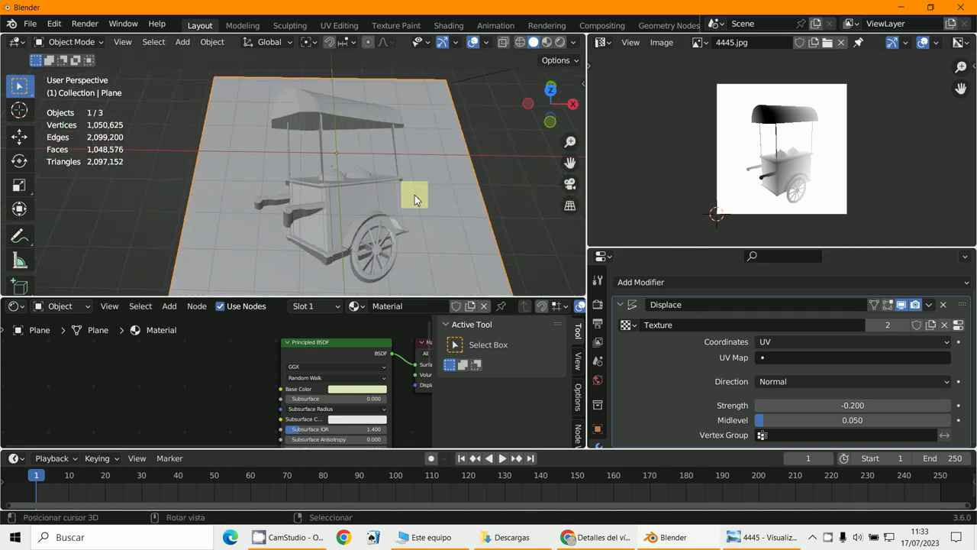
shift+middle_drag(415, 192, 356, 137)
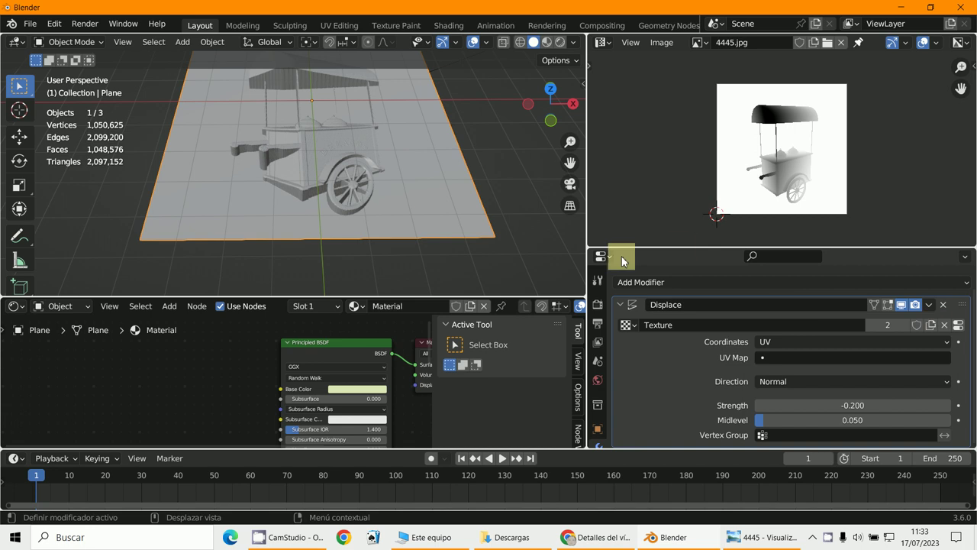
- Enlarge the Properties editor and apply the Displace modifier to the plane
drag(639, 248, 648, 124)
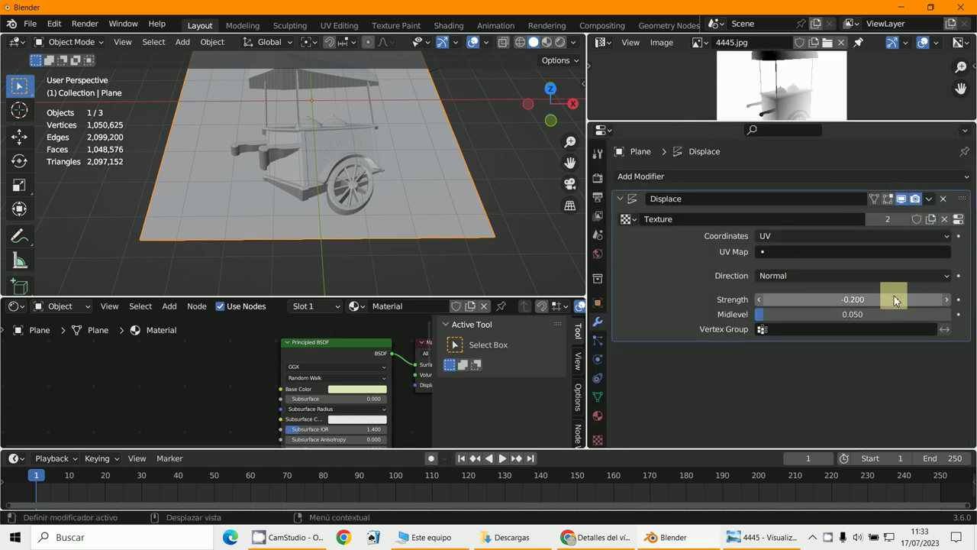
click(927, 200)
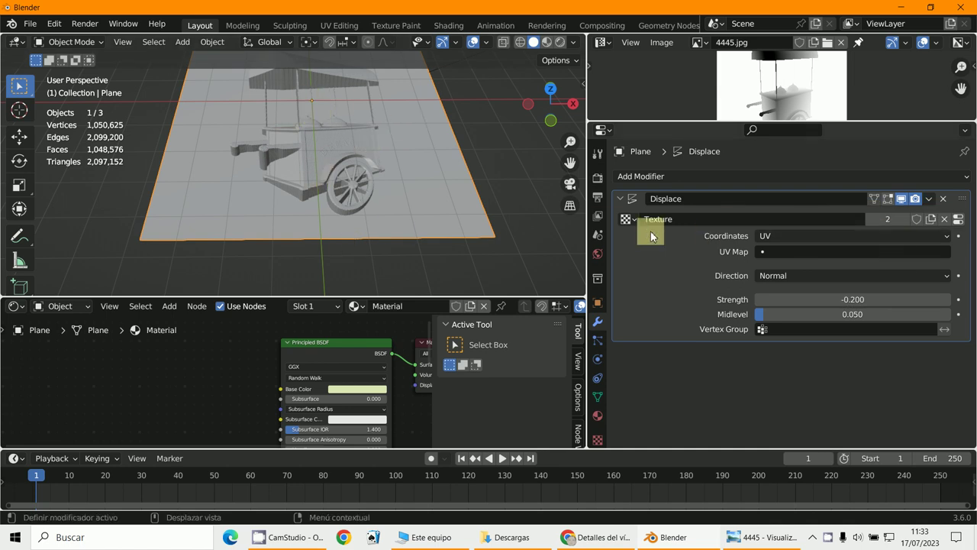
click(930, 200)
click(857, 215)
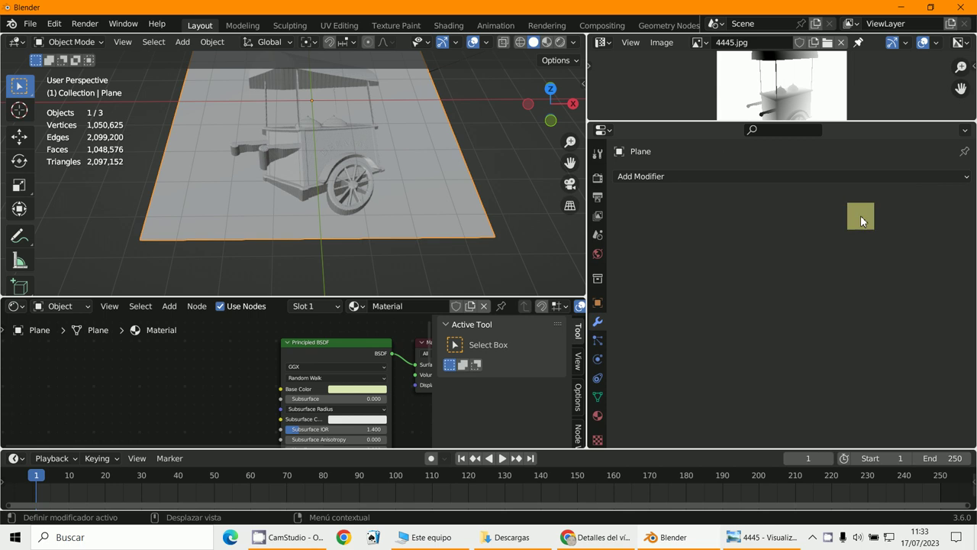
- Enter Edit Mode on the plane and select the whole row of edges along its front border
middle_drag(427, 229, 441, 214)
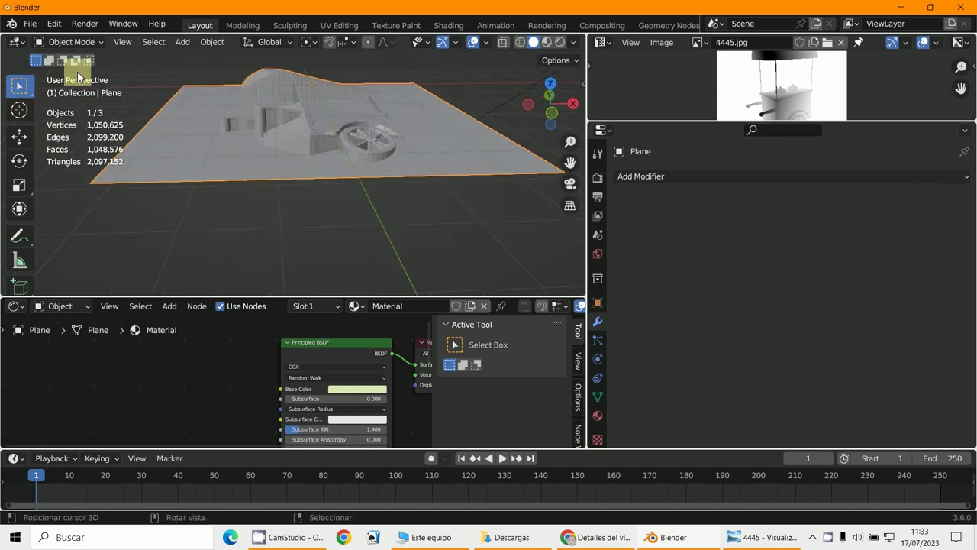
click(67, 42)
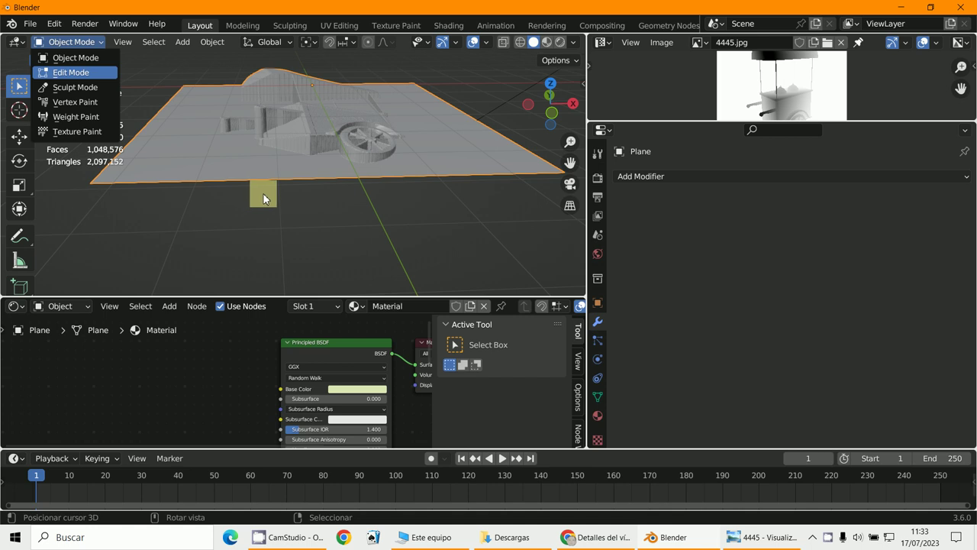
key(Return)
scroll(262, 197, up, 5)
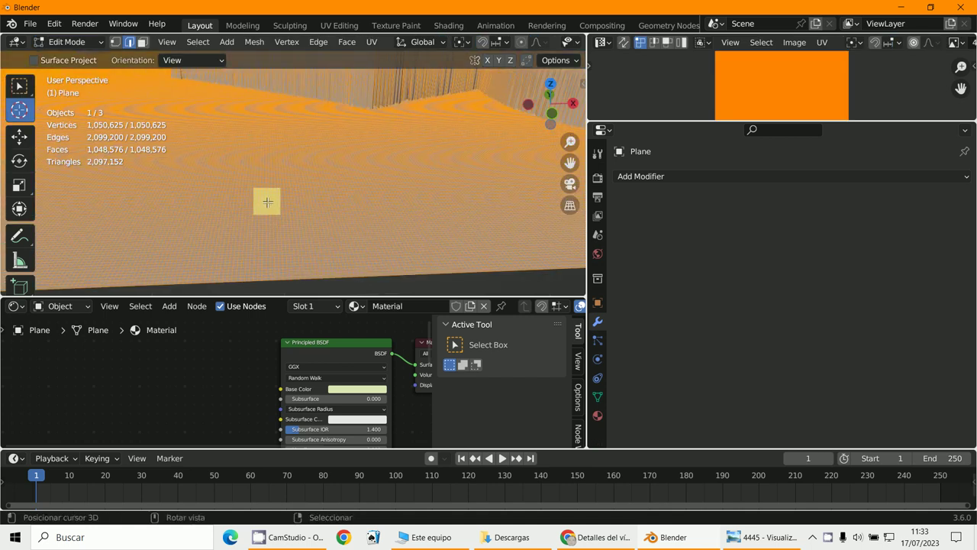
middle_drag(267, 202, 279, 178)
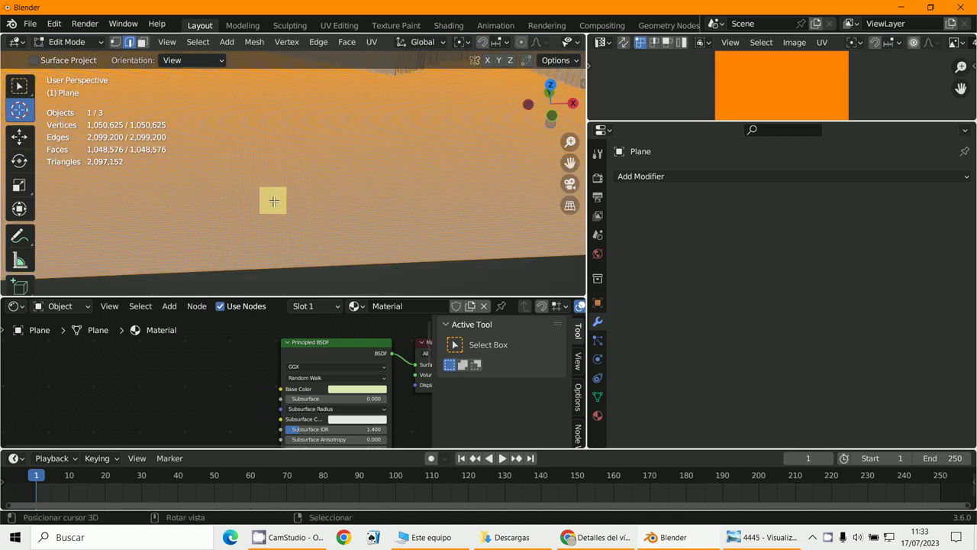
alt+click(271, 269)
- Add the plane's three remaining border edge rows to the selection so the entire outline is selected
scroll(270, 267, down, 3)
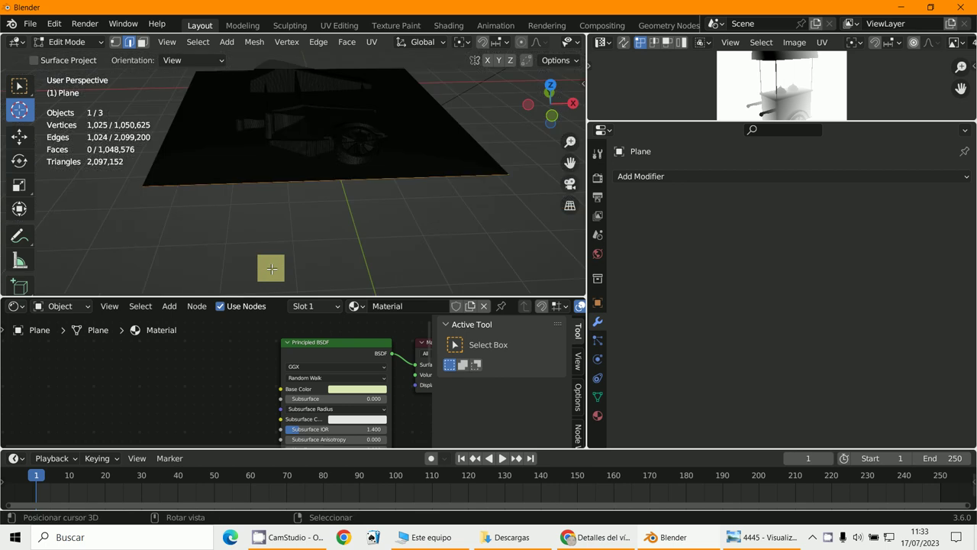
middle_drag(271, 266, 141, 254)
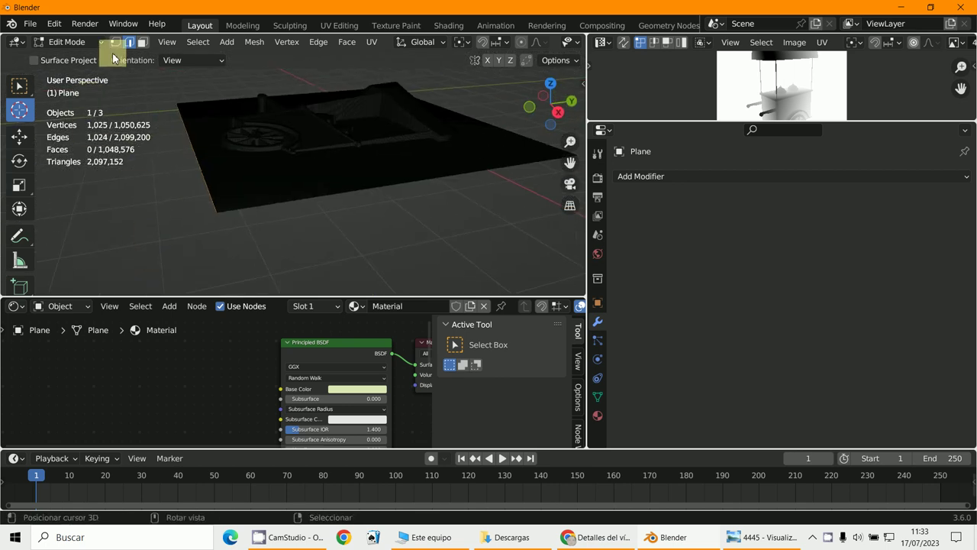
scroll(379, 217, up, 3)
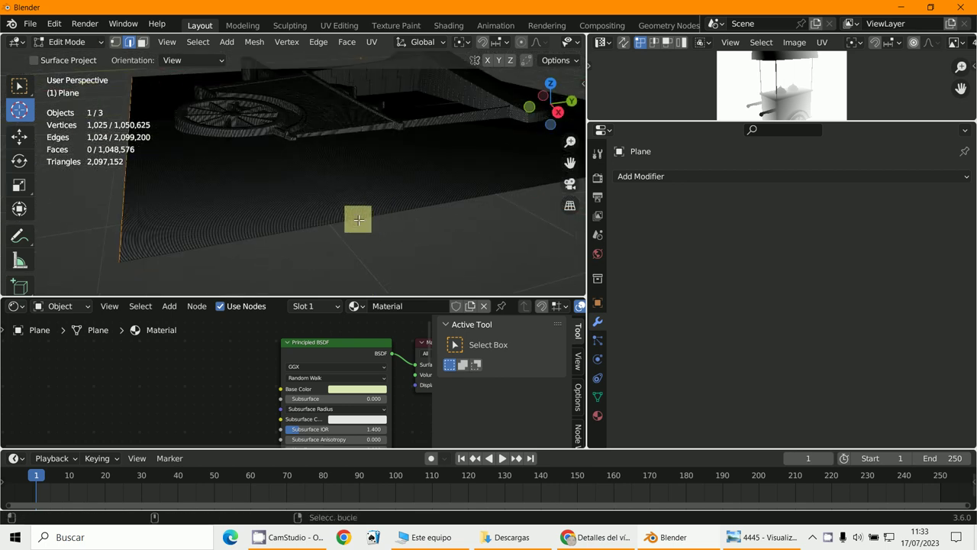
scroll(358, 220, down, 5)
middle_drag(349, 222, 238, 218)
scroll(293, 224, up, 5)
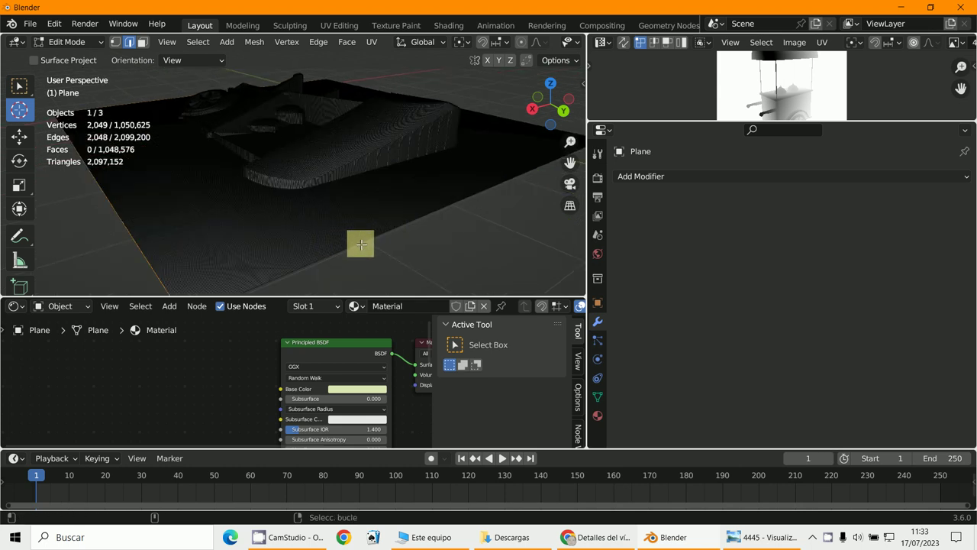
scroll(361, 244, down, 4)
middle_drag(426, 238, 336, 268)
scroll(280, 244, up, 3)
scroll(336, 268, up, 2)
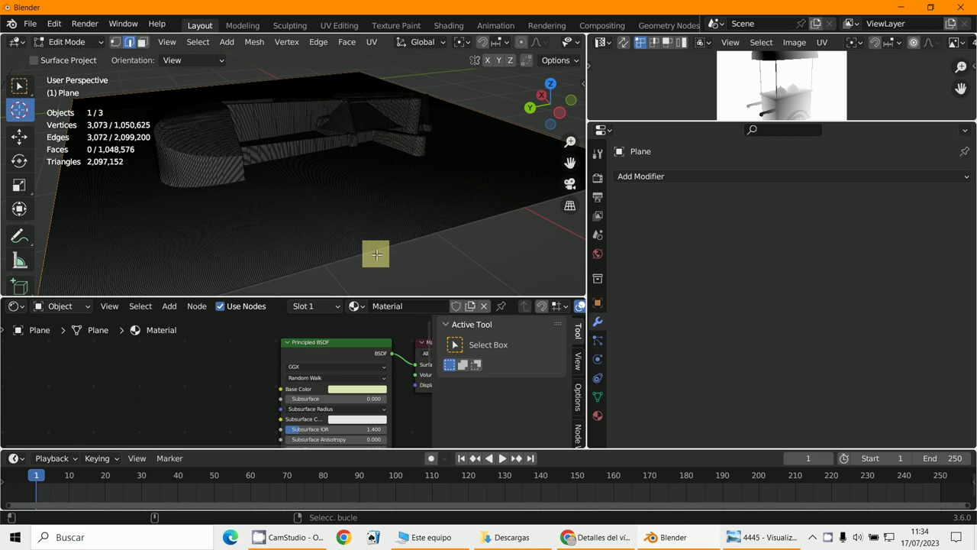
scroll(376, 254, down, 3)
middle_drag(375, 253, 504, 226)
- In front view, extrude the selected border edges downward about 0.26 m along Z
key(KP_1)
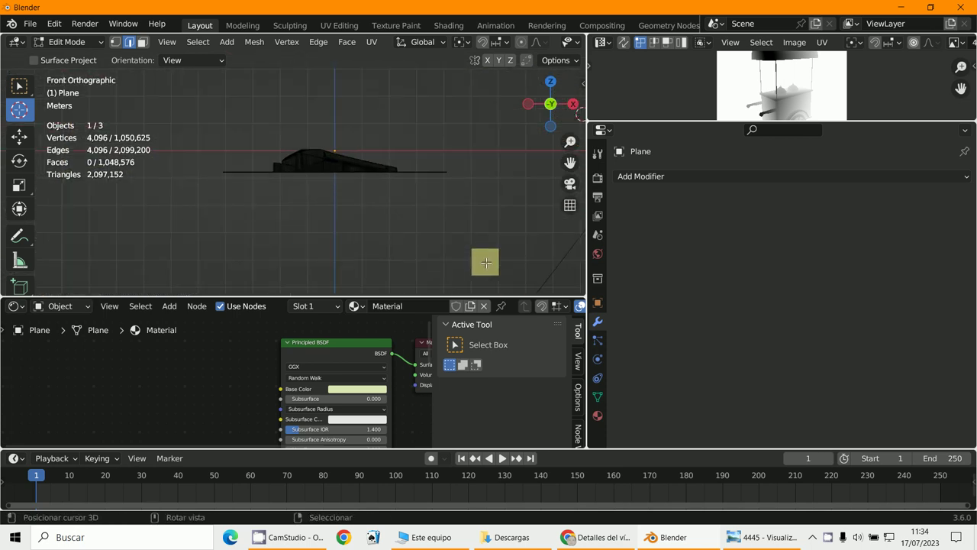
right_click(483, 269)
key(g)
key(z)
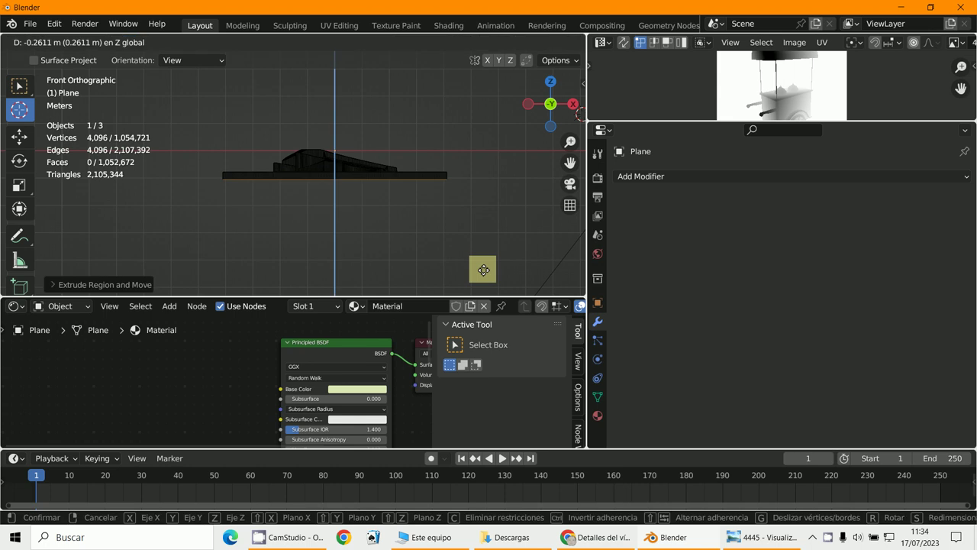
click(482, 268)
- Close the open underside of the extruded border with a face and return to Object Mode
middle_drag(465, 249, 457, 212)
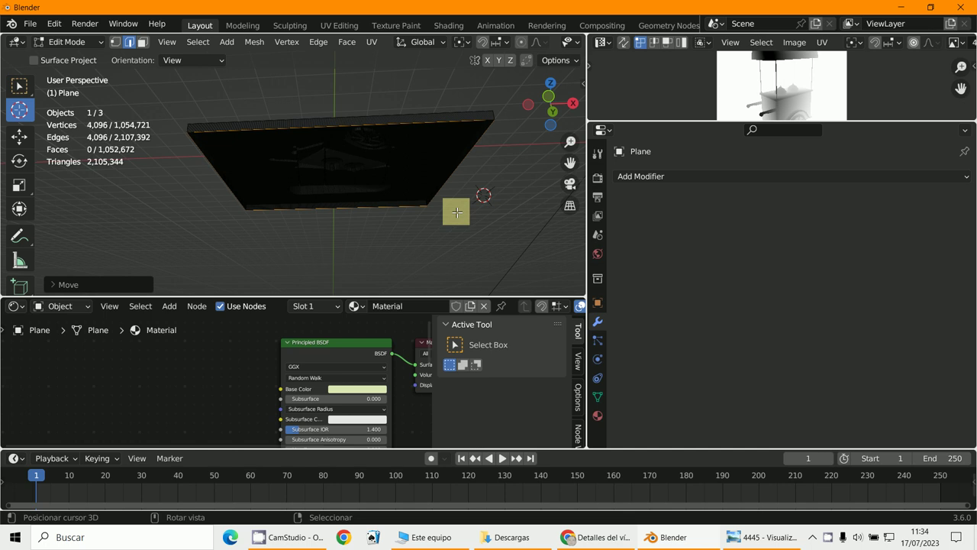
key(f)
middle_drag(415, 207, 325, 224)
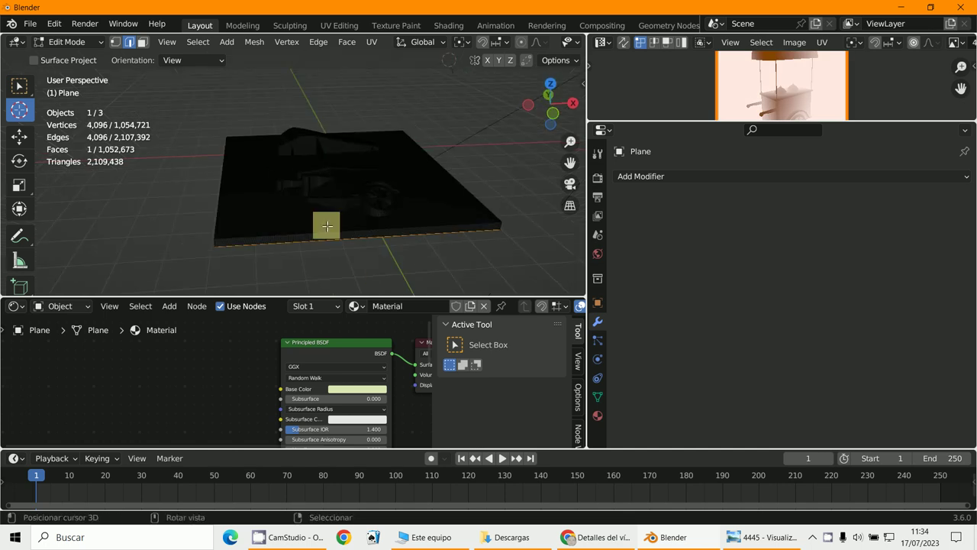
click(64, 43)
click(68, 57)
middle_drag(295, 175, 323, 225)
scroll(323, 225, down, 3)
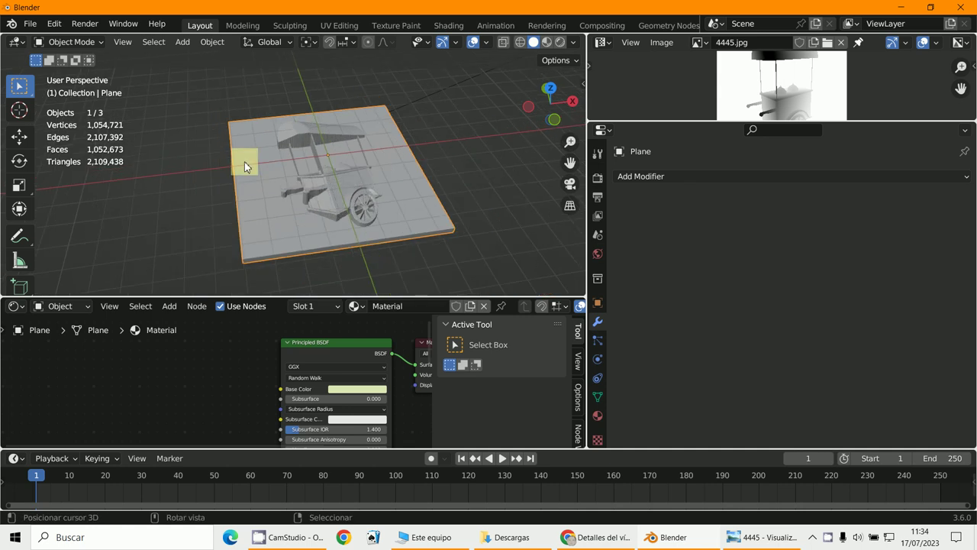
- Export the relief as the STL file 445.stl to the Downloads folder
click(29, 23)
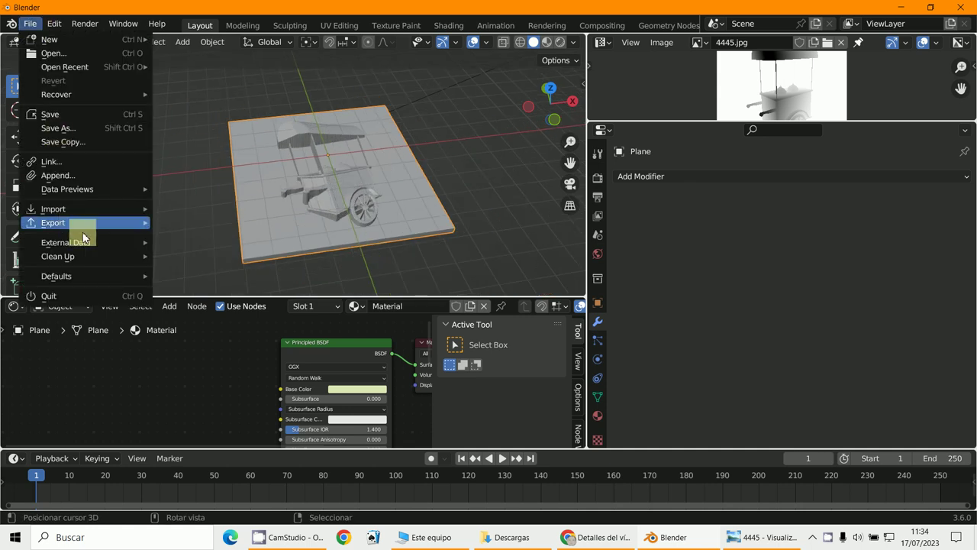
mouse_move(79, 225)
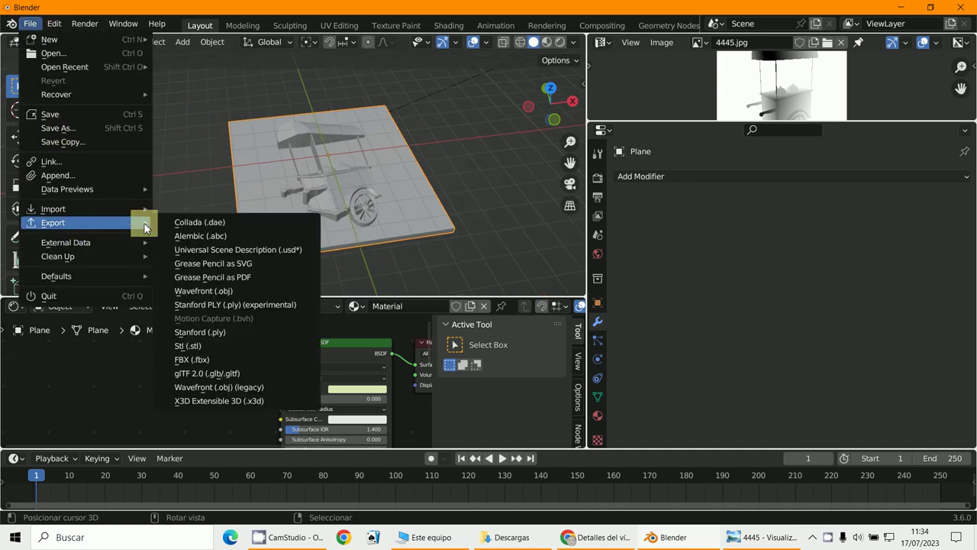
click(218, 350)
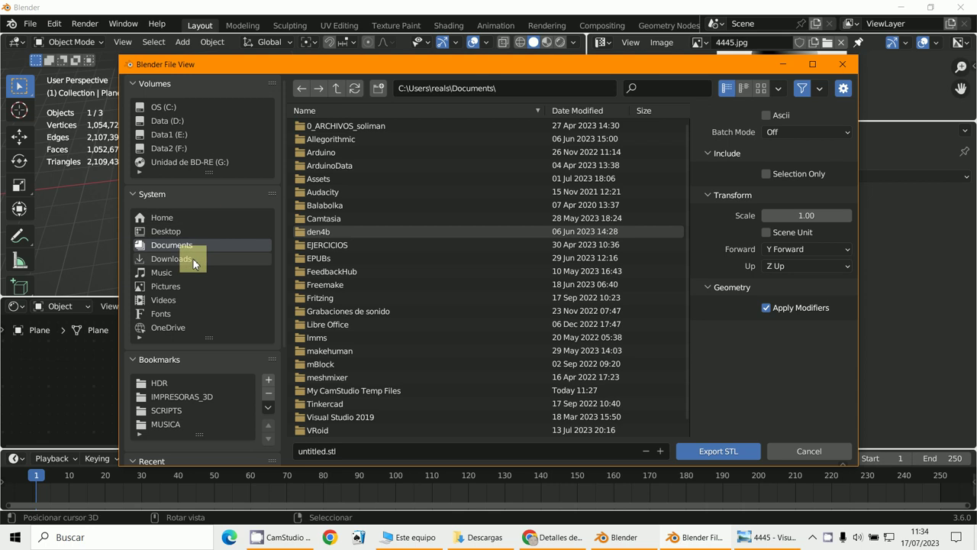
click(235, 260)
click(324, 452)
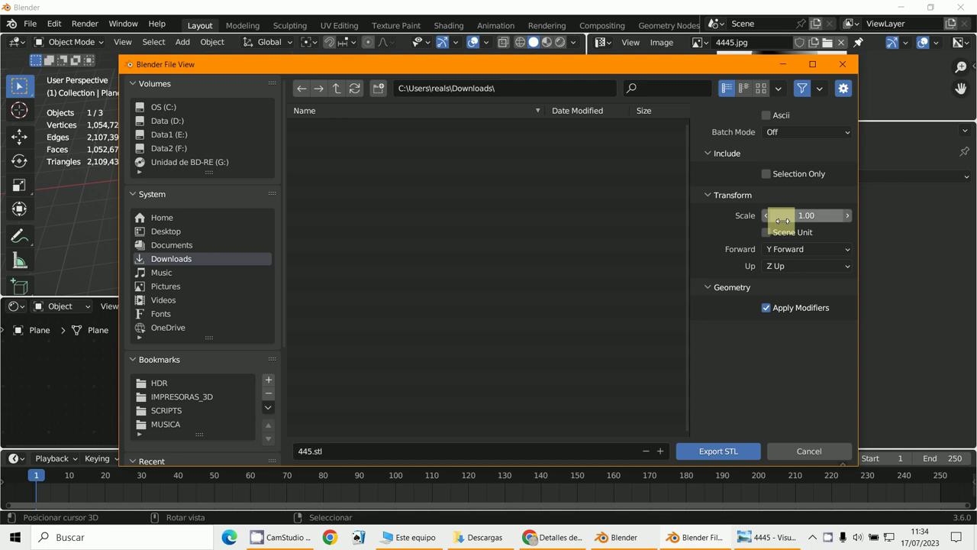
click(712, 456)
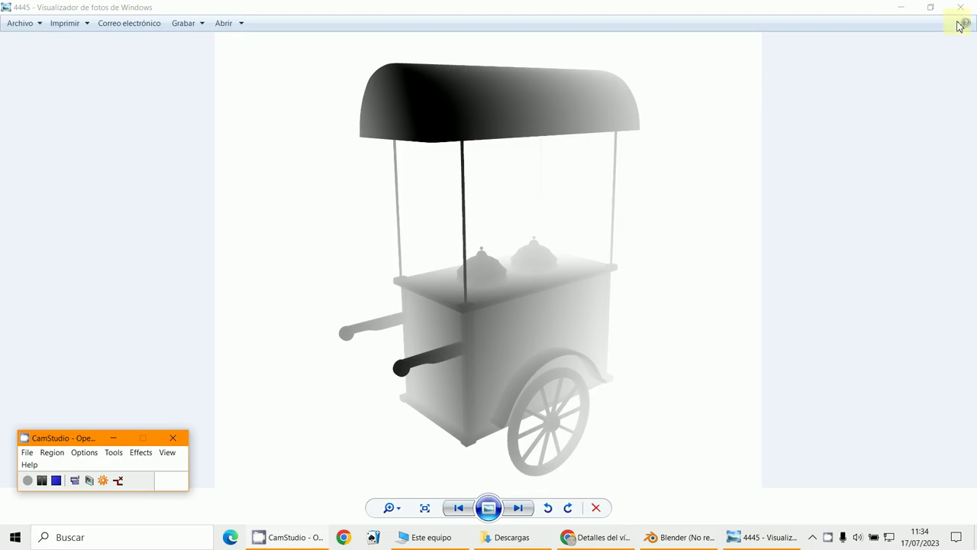
- Minimize the photo viewer and both folder windows and launch UltiMaker Cura 5.3.1 from the desktop
click(905, 8)
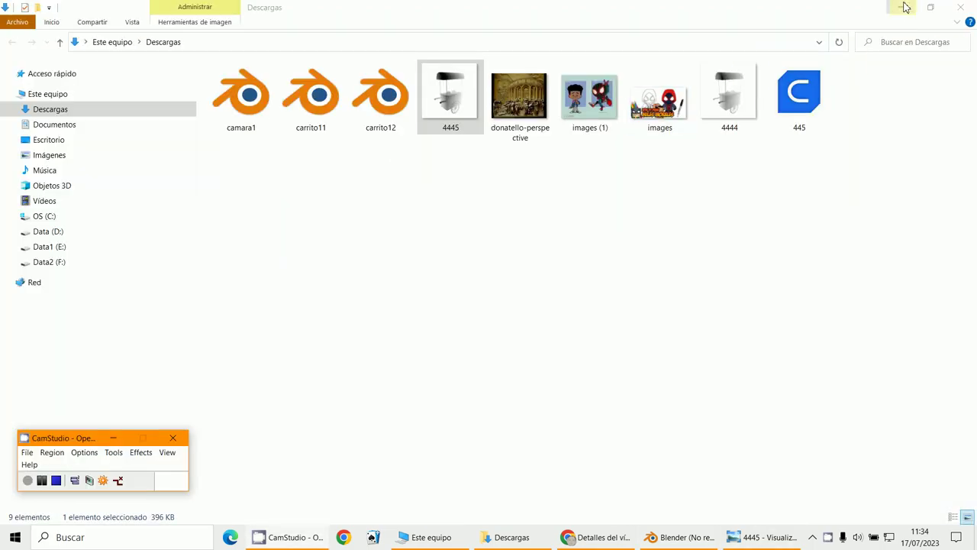
click(905, 8)
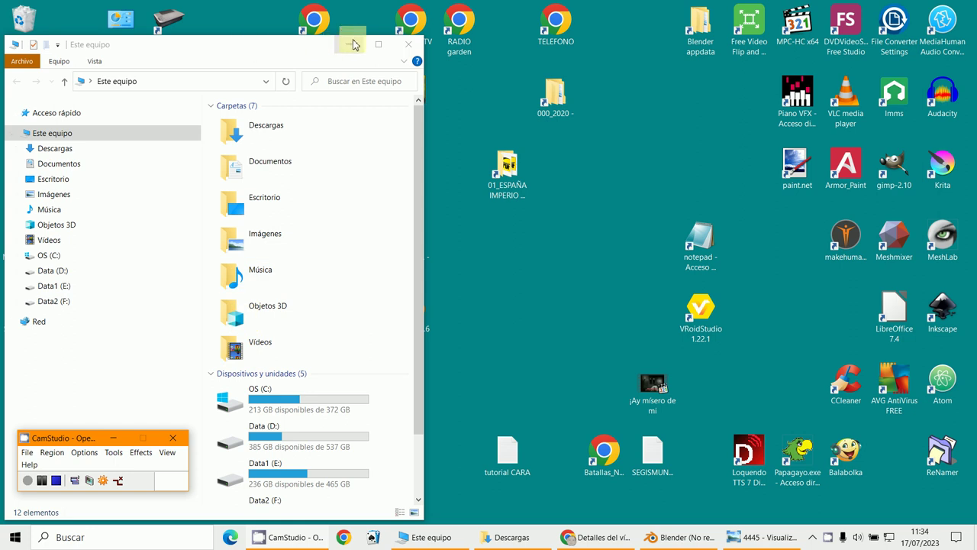
click(353, 45)
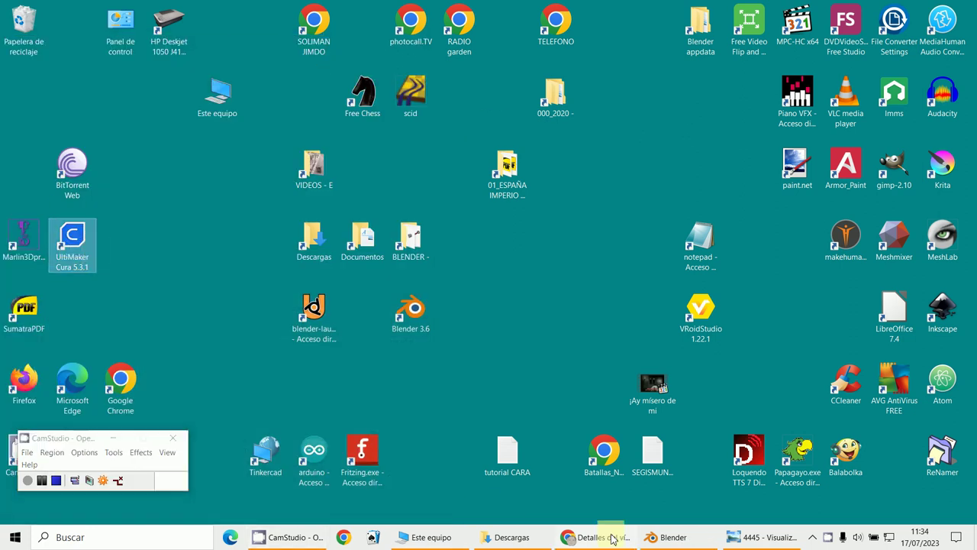
- Open the channel dashboard in YouTube Studio in Chrome and switch back to Blender
click(581, 538)
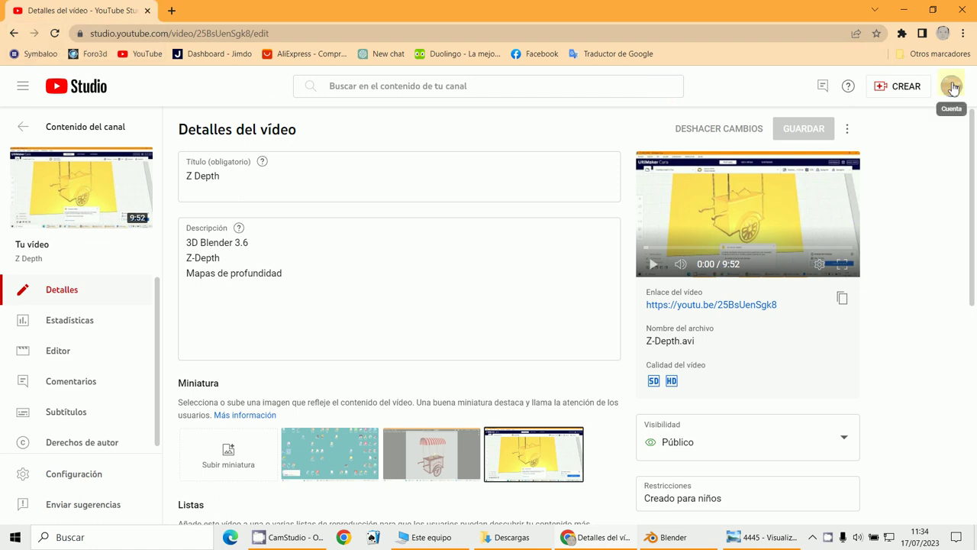
click(953, 88)
click(817, 164)
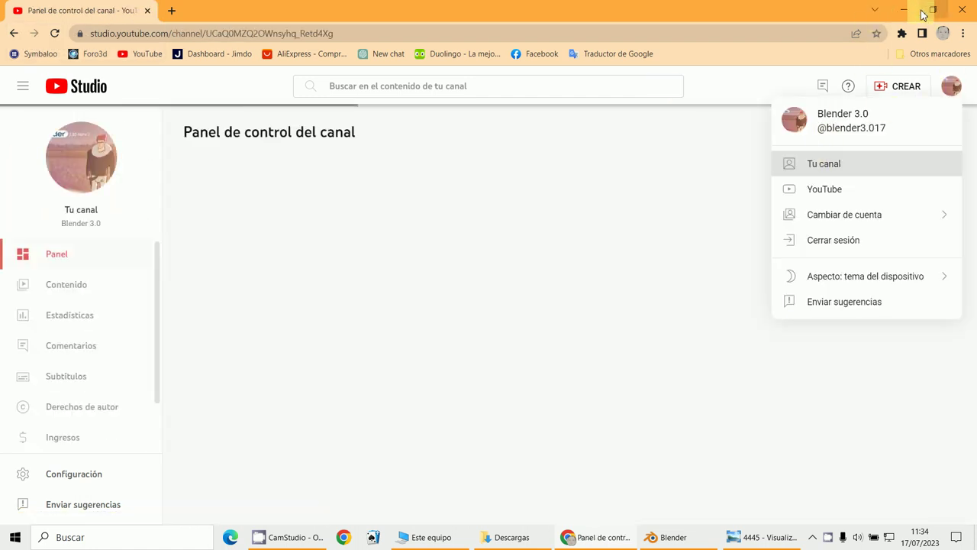
click(904, 10)
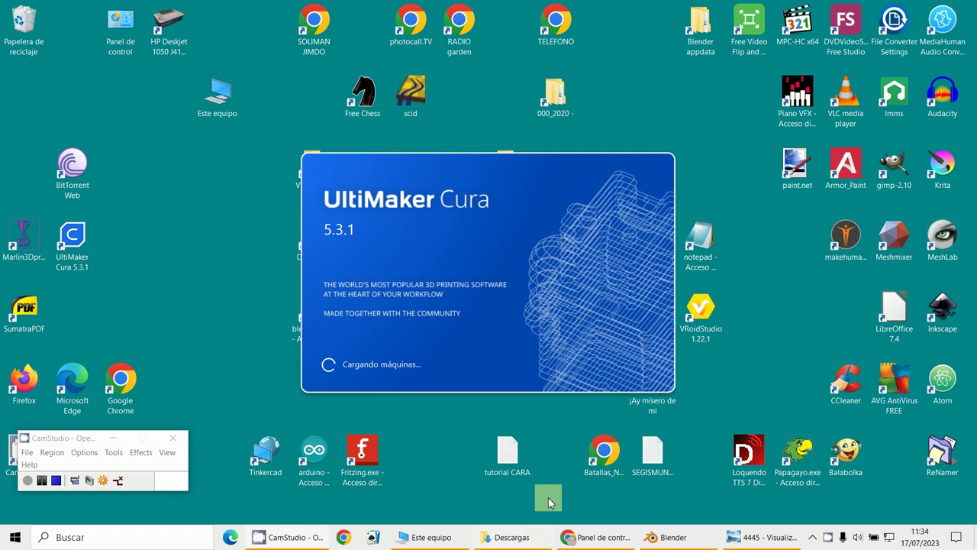
click(592, 538)
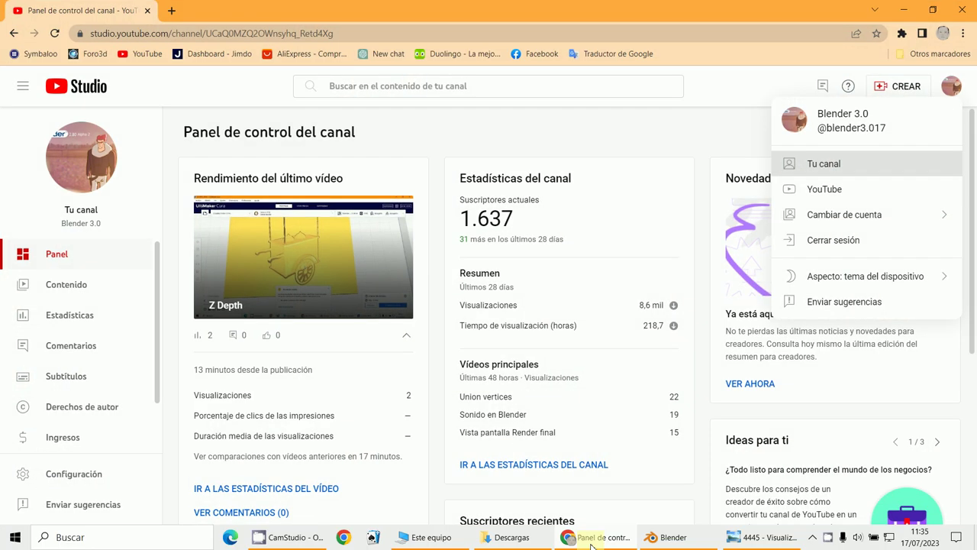
click(591, 539)
click(684, 544)
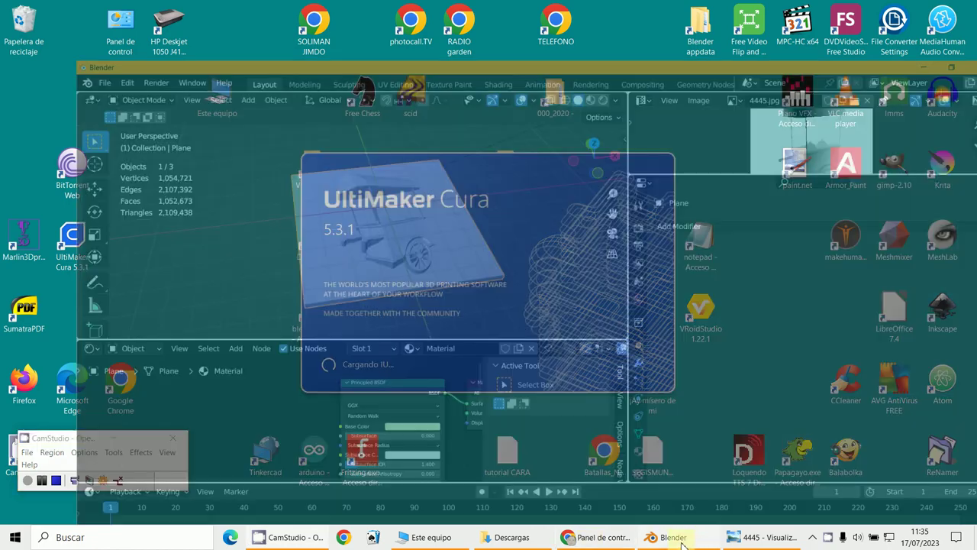
- Save the Blender project as 4459.blend in the Downloads folder
scroll(305, 221, up, 2)
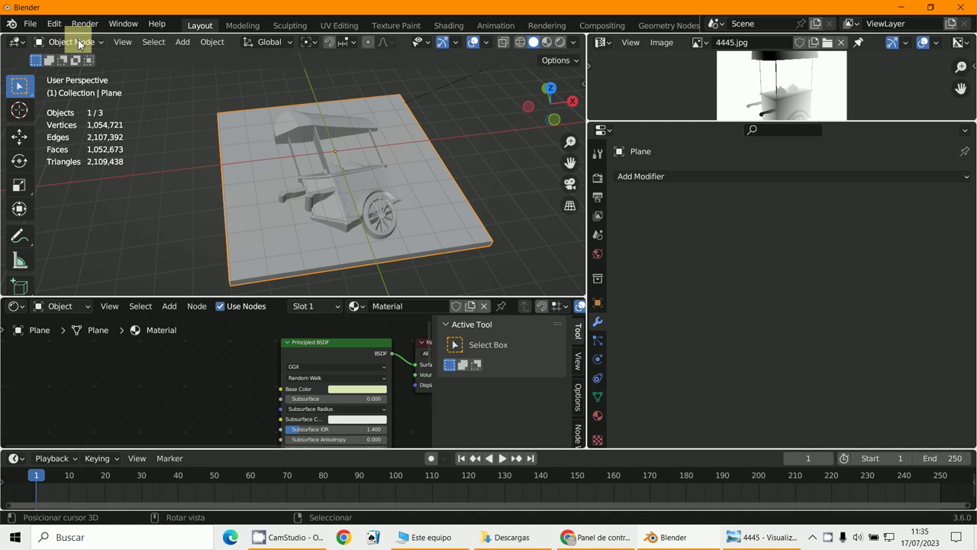
click(30, 23)
click(50, 114)
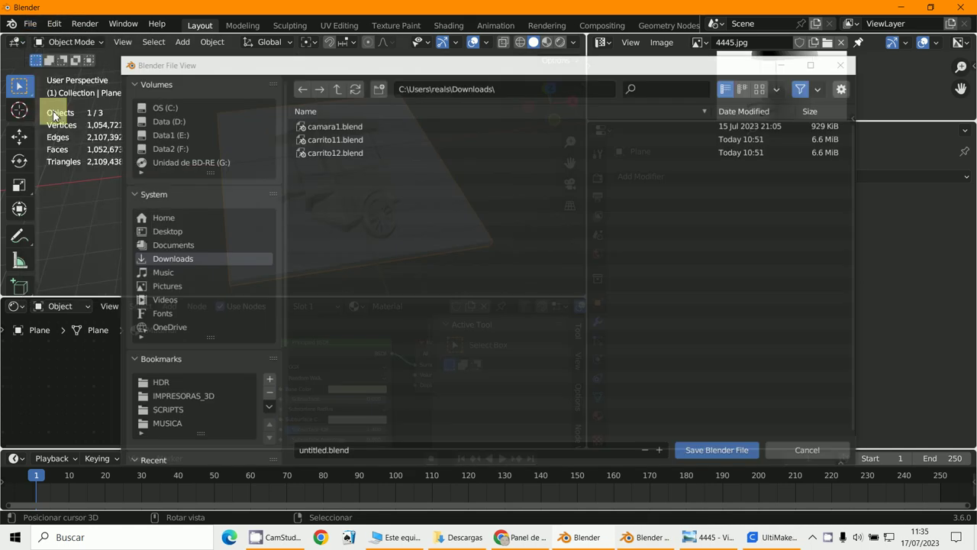
click(329, 448)
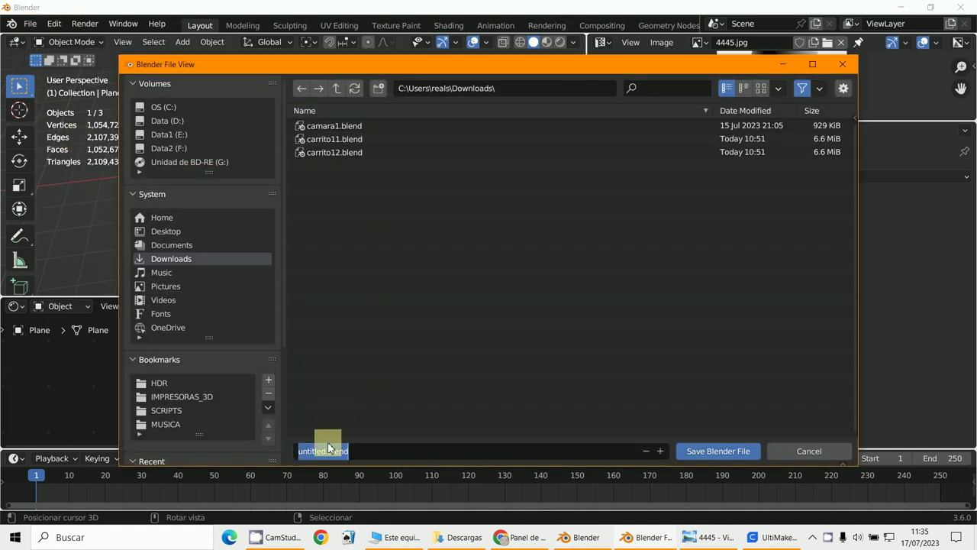
text(445)
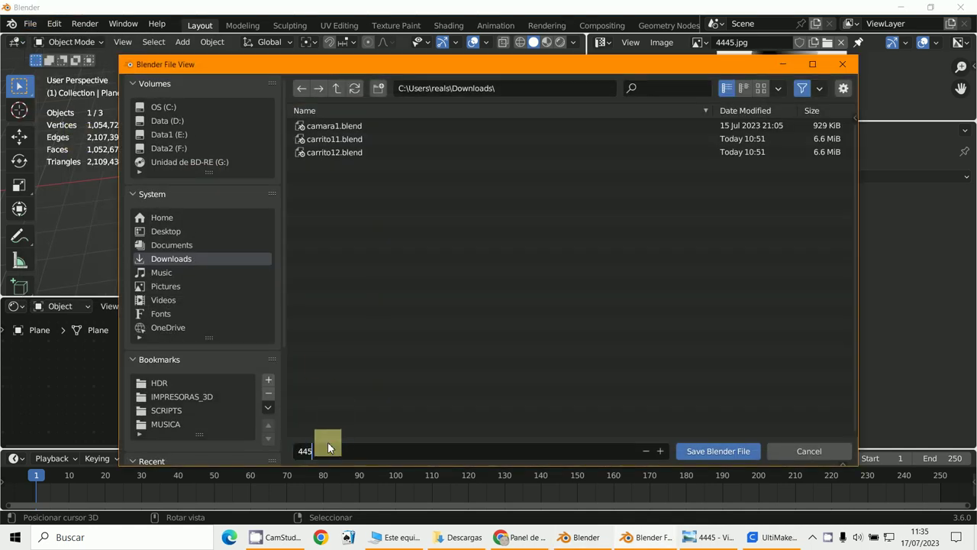
text(9)
click(737, 451)
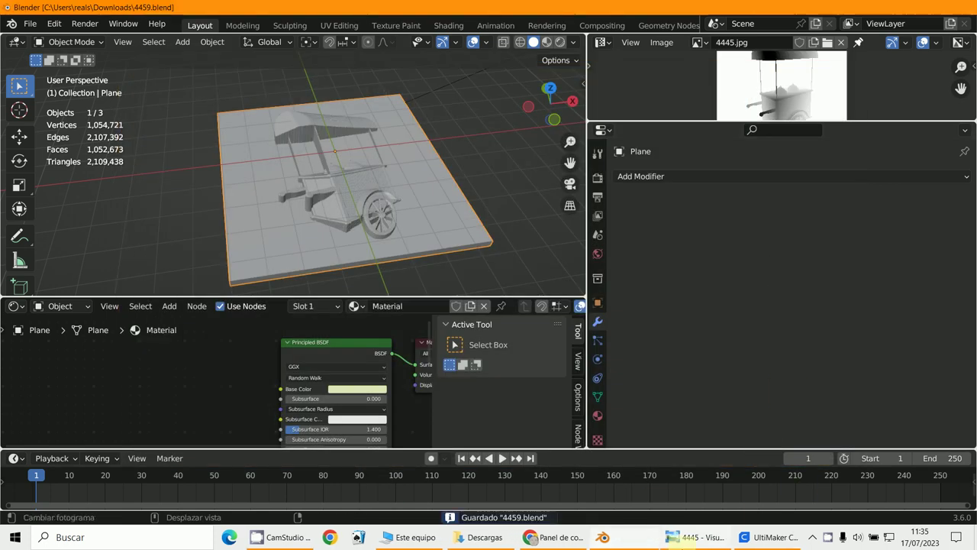
- Switch to UltiMaker Cura and open the exported 445.stl model on the build plate
click(767, 537)
click(767, 536)
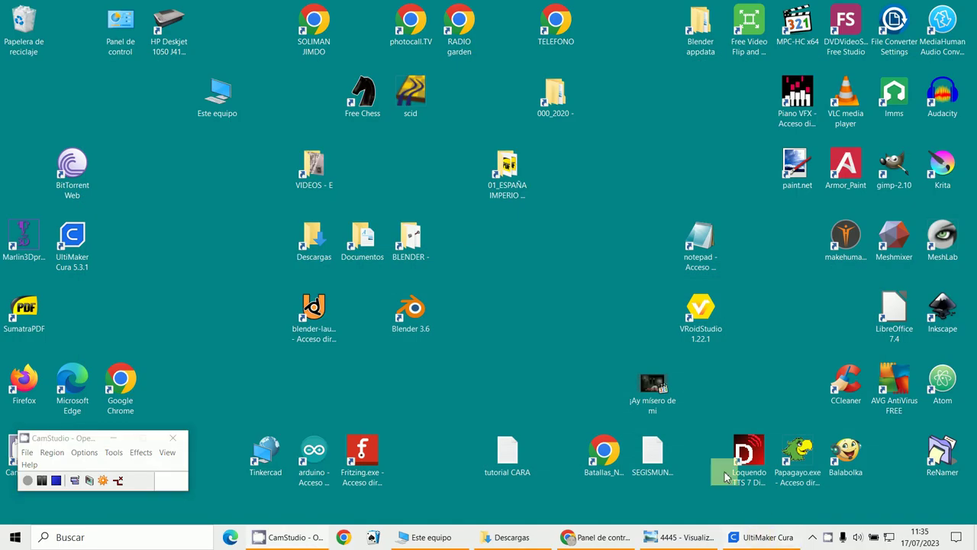
click(760, 538)
scroll(519, 359, up, 6)
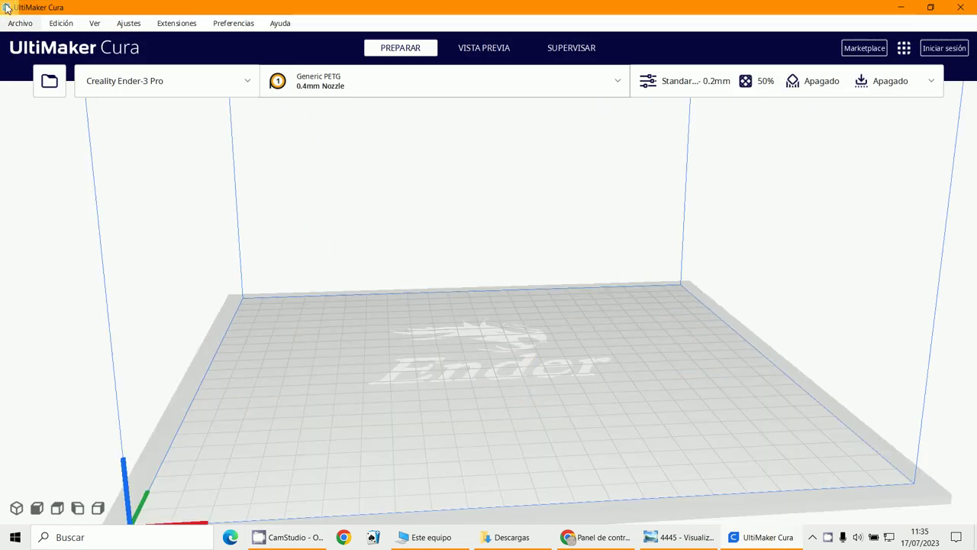
click(20, 24)
click(31, 61)
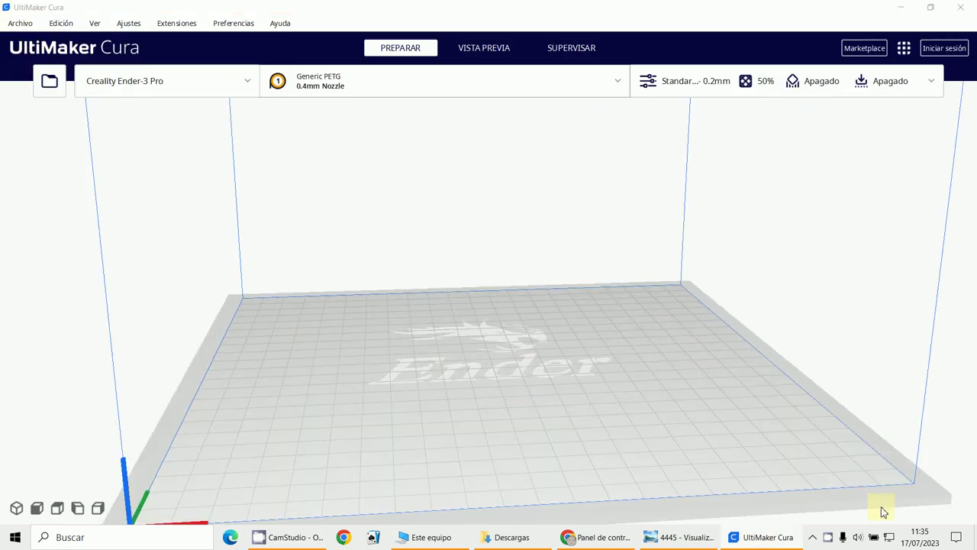
double_click(600, 152)
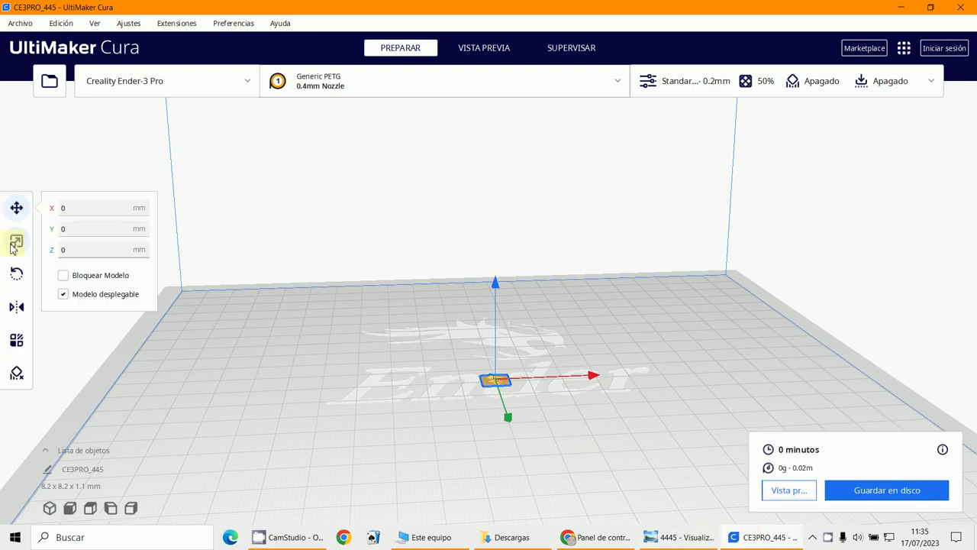
- Scale the relief model uniformly to 1000%
click(16, 241)
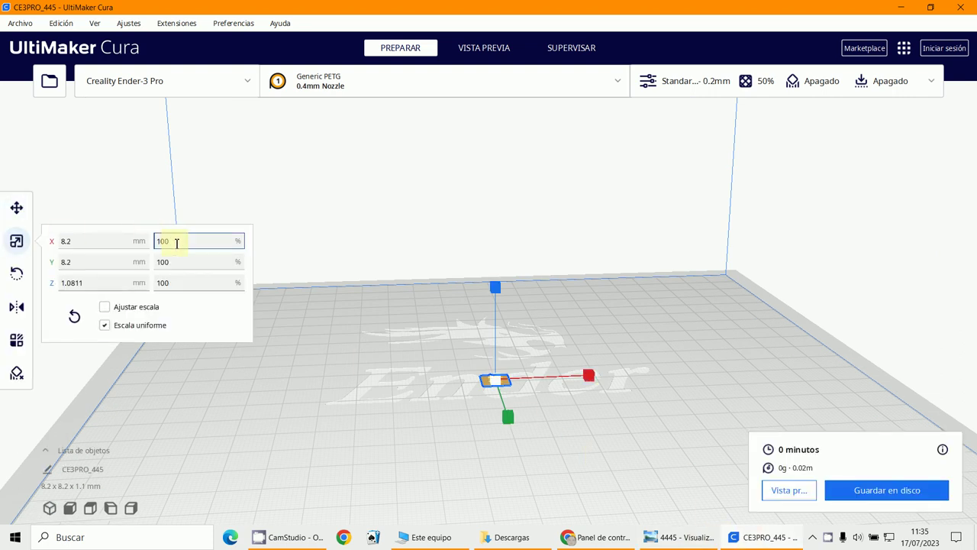
key(Return)
scroll(515, 428, up, 3)
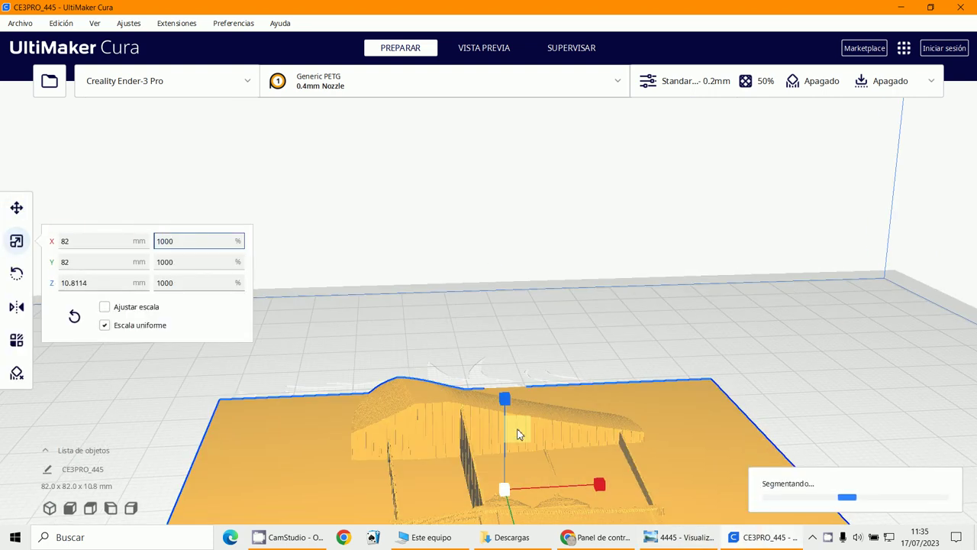
- Examine the cart relief's side walls, canopy, lettering and wheel up close from several angles
middle_drag(515, 427, 450, 377)
right_drag(450, 377, 420, 417)
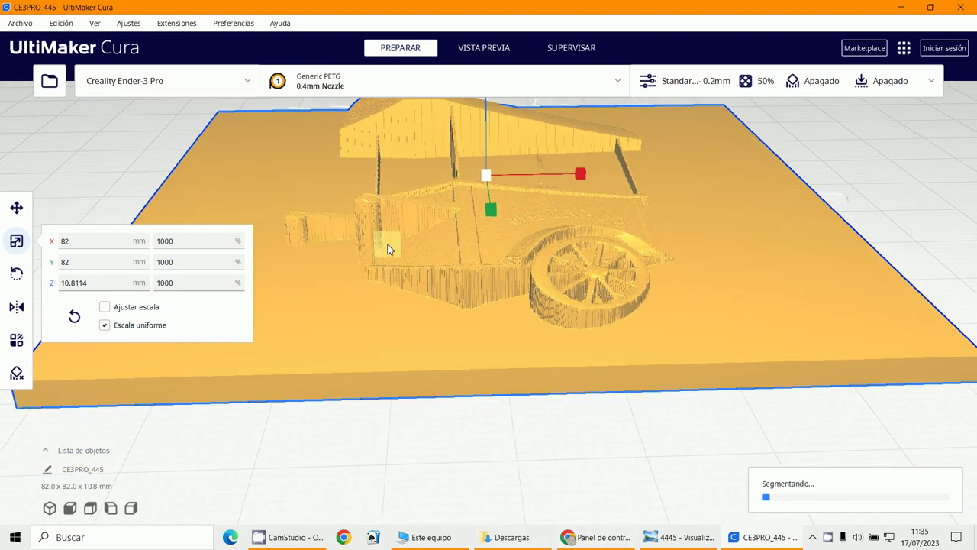
scroll(428, 259, up, 6)
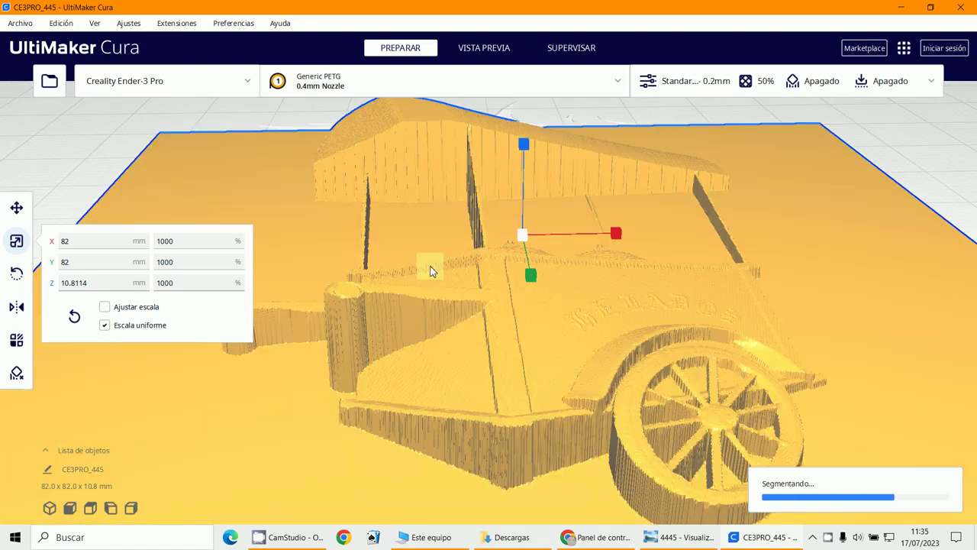
right_drag(431, 271, 586, 298)
scroll(530, 281, up, 2)
middle_drag(530, 282, 541, 296)
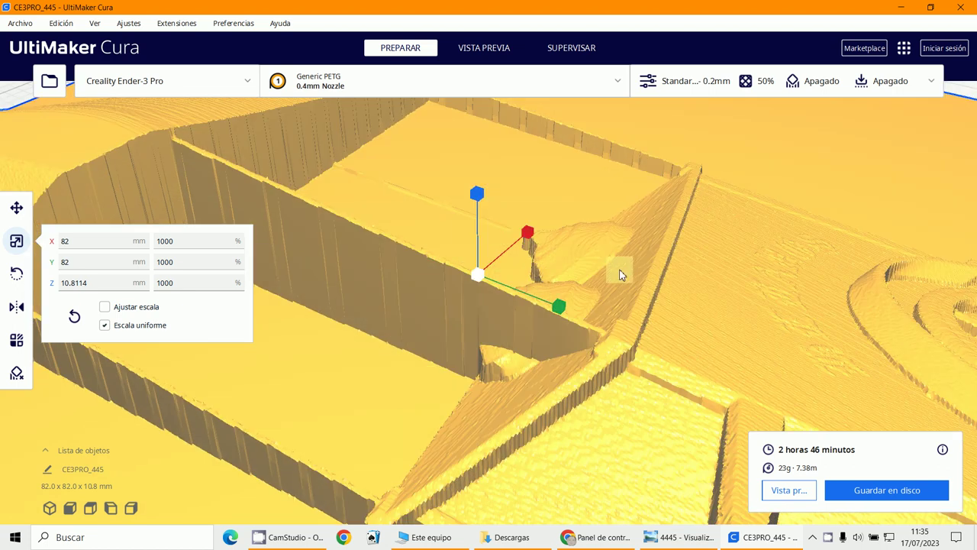
middle_drag(556, 357, 527, 329)
right_drag(527, 329, 429, 342)
scroll(515, 415, down, 1)
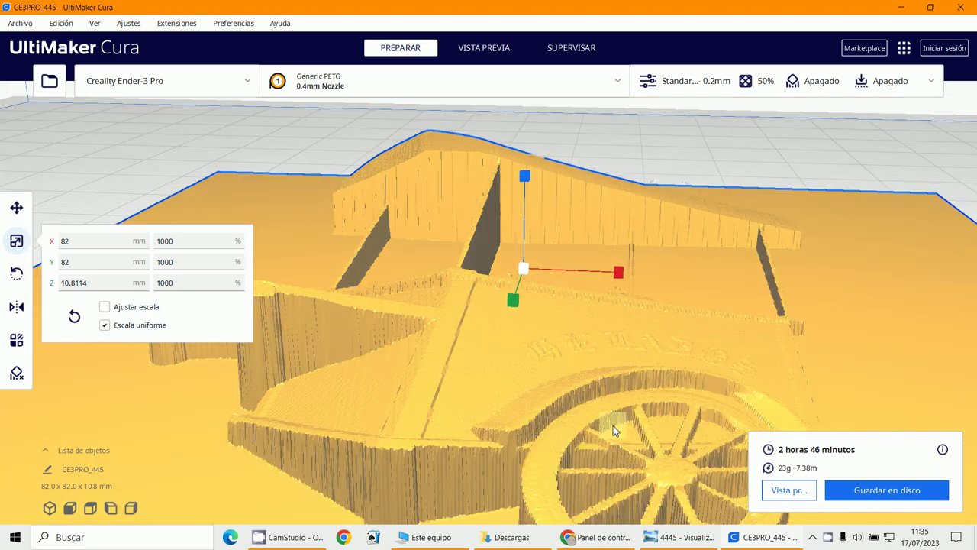
- Minimize Cura, launch Blender 3.6 from the desktop and open 4459.blend from the Downloads folder
click(908, 7)
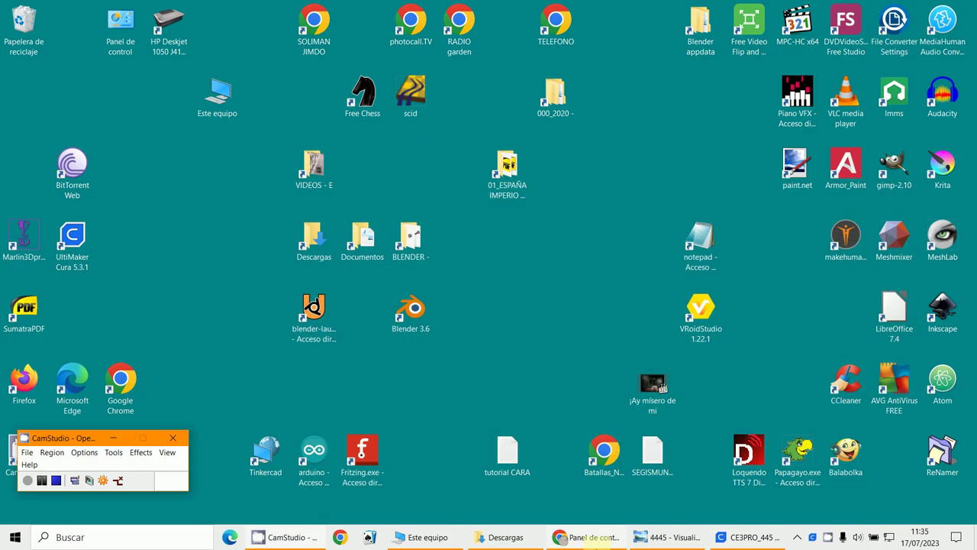
click(413, 309)
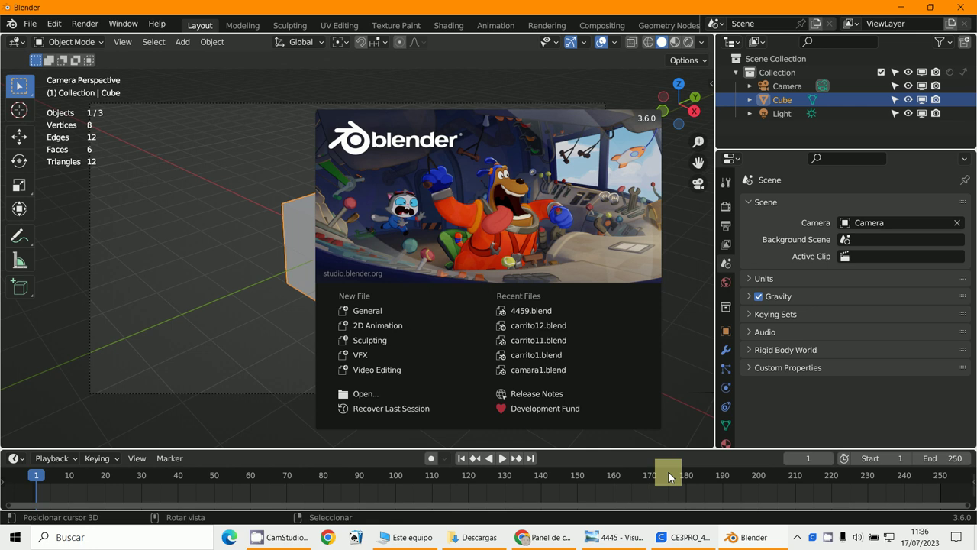
click(206, 223)
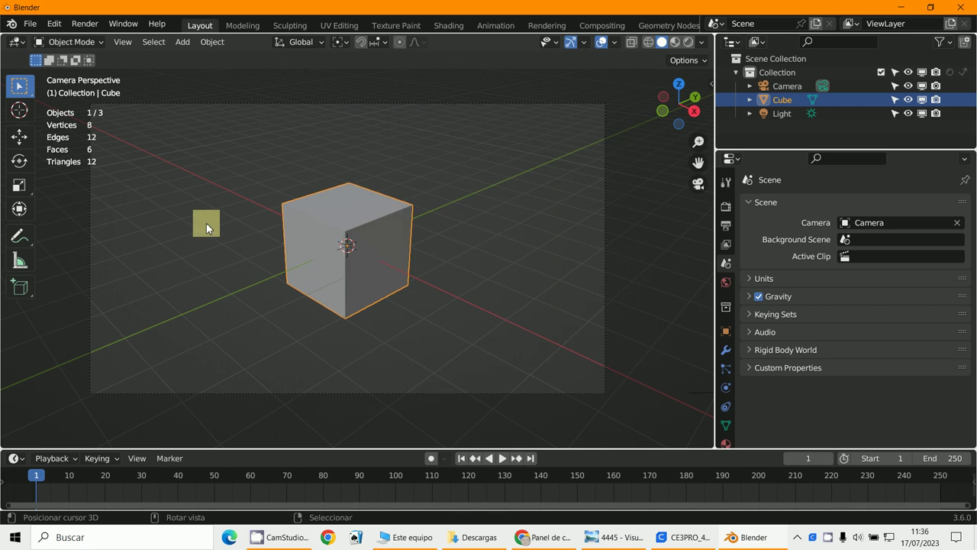
click(29, 24)
click(48, 53)
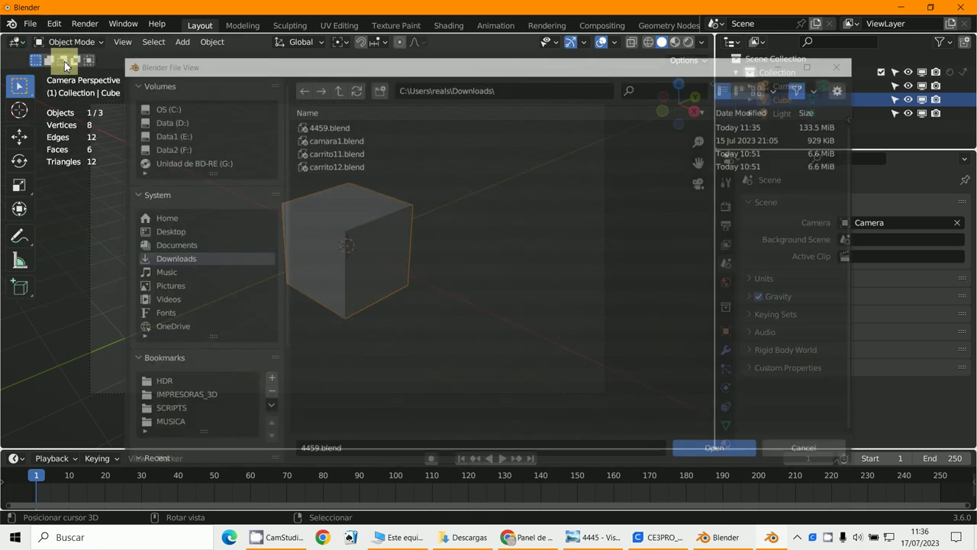
double_click(318, 125)
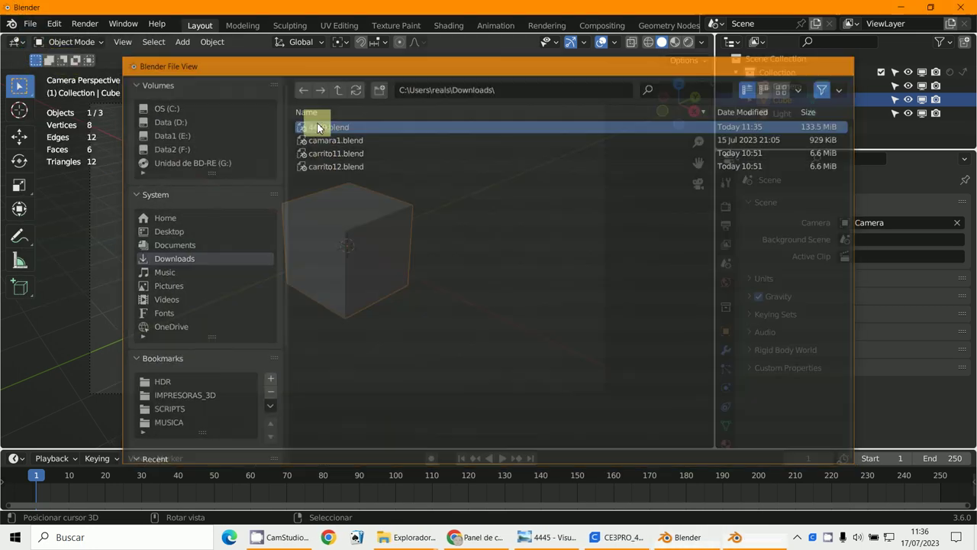
- Enter Sculpt Mode and smooth the ridged side wall of the cart's rear handle with the Smooth brush
scroll(447, 244, up, 6)
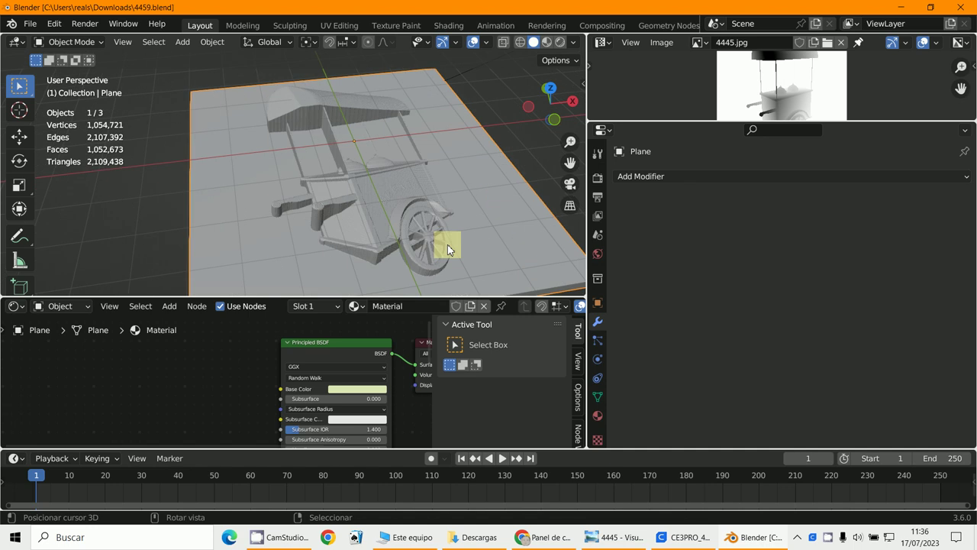
click(68, 42)
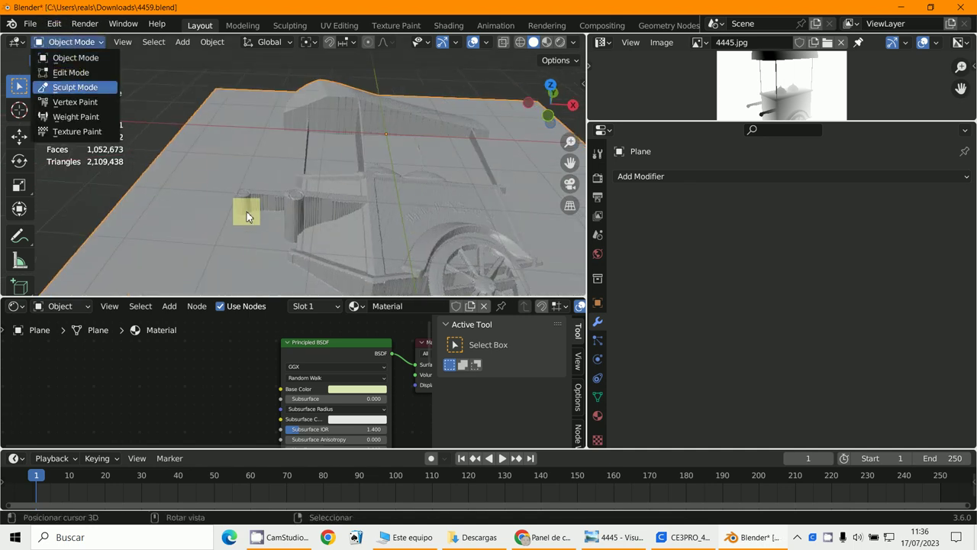
scroll(246, 213, up, 2)
middle_drag(251, 232, 279, 220)
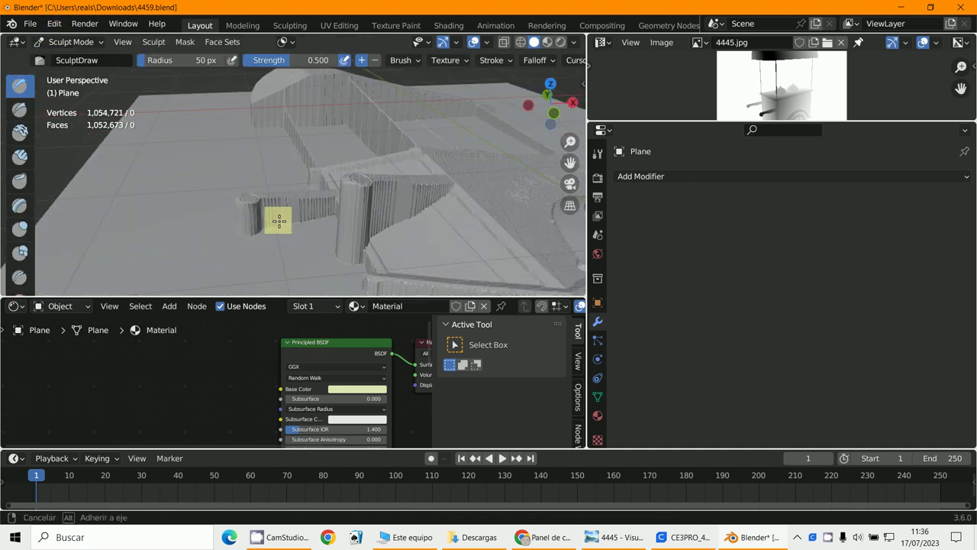
scroll(286, 230, up, 6)
scroll(286, 229, down, 3)
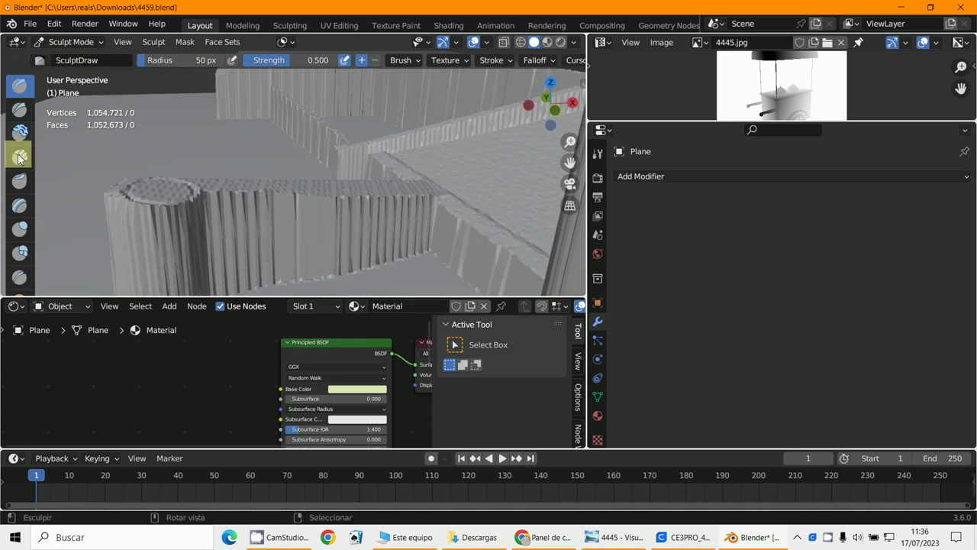
scroll(27, 191, down, 3)
click(21, 239)
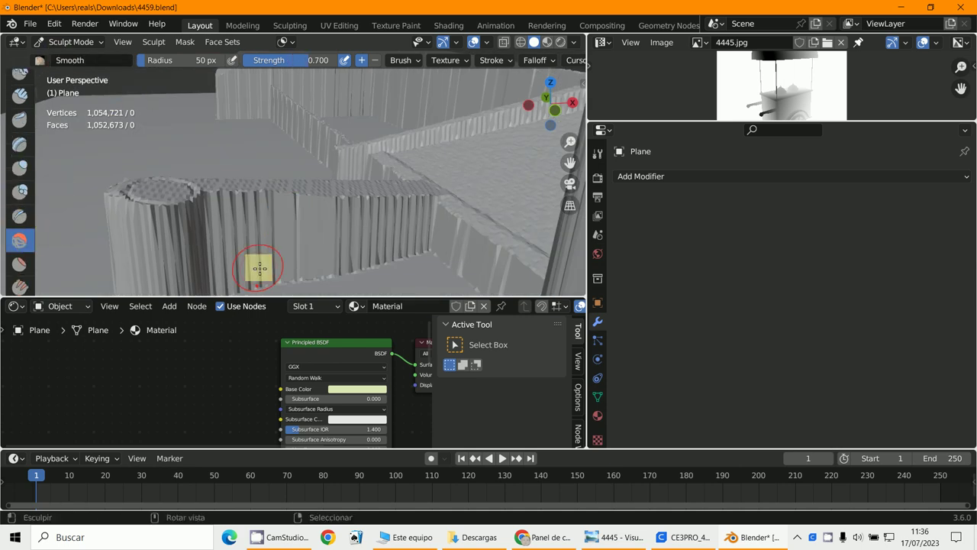
mouse_move(272, 222)
mouse_down()
mouse_move(251, 219)
mouse_move(254, 207)
mouse_move(295, 221)
mouse_move(410, 219)
mouse_move(351, 258)
mouse_move(427, 246)
mouse_move(266, 275)
mouse_move(198, 236)
mouse_up()
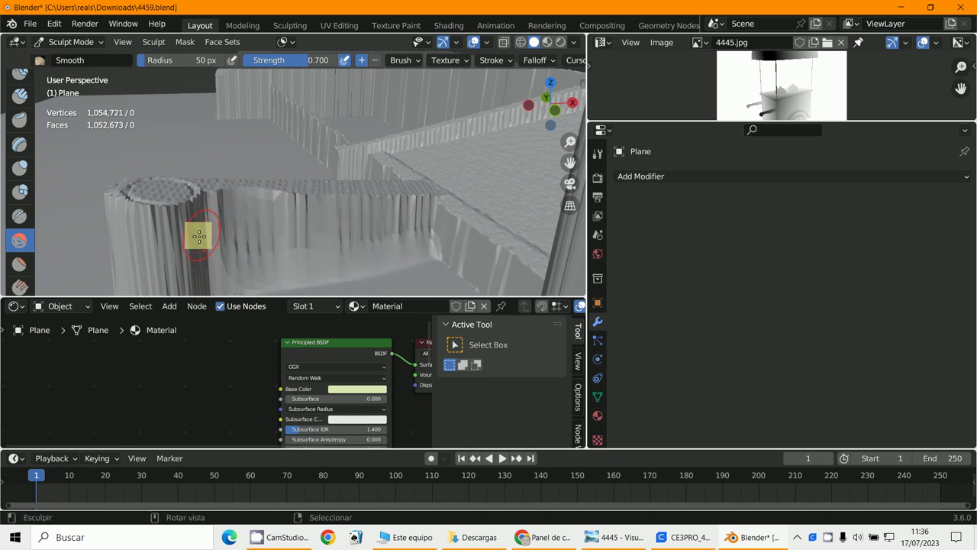
middle_drag(127, 236, 216, 234)
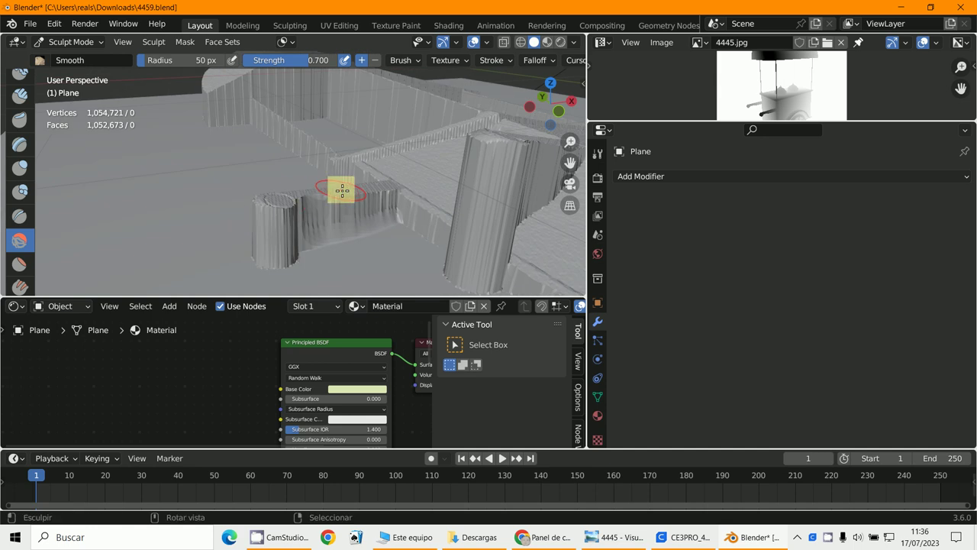
middle_drag(342, 190, 389, 240)
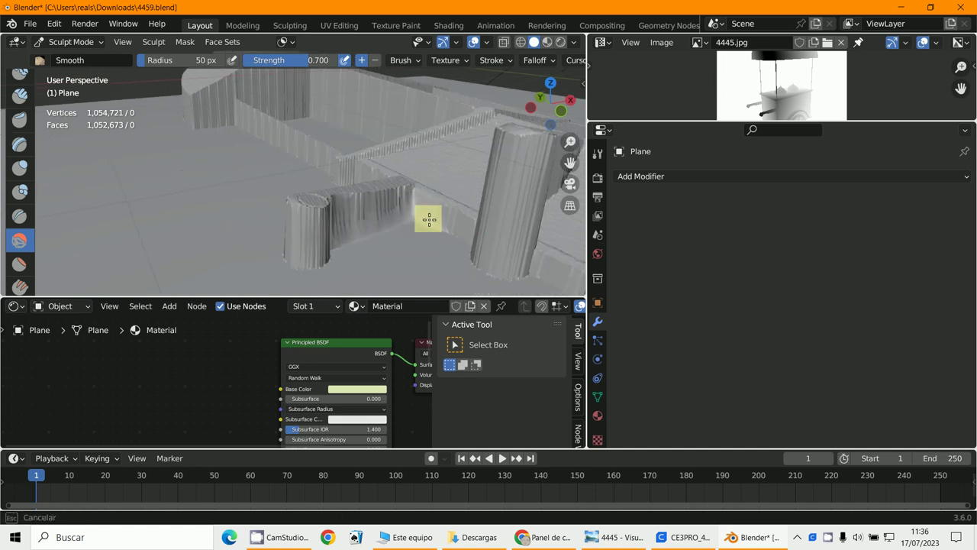
- Smooth the ridged side walls of the canopy's support posts with the Smooth brush
mouse_move(455, 233)
middle_down()
mouse_move(399, 209)
mouse_move(465, 218)
mouse_move(362, 227)
mouse_move(352, 147)
middle_up()
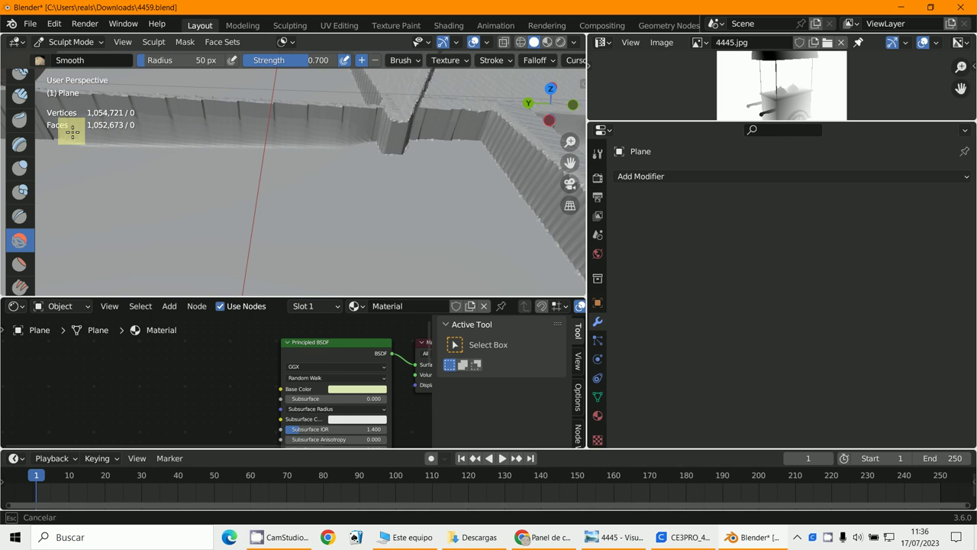
mouse_move(71, 130)
middle_down()
mouse_move(236, 163)
mouse_move(218, 161)
mouse_move(207, 190)
mouse_move(162, 203)
mouse_move(240, 209)
mouse_move(407, 194)
mouse_move(382, 220)
middle_up()
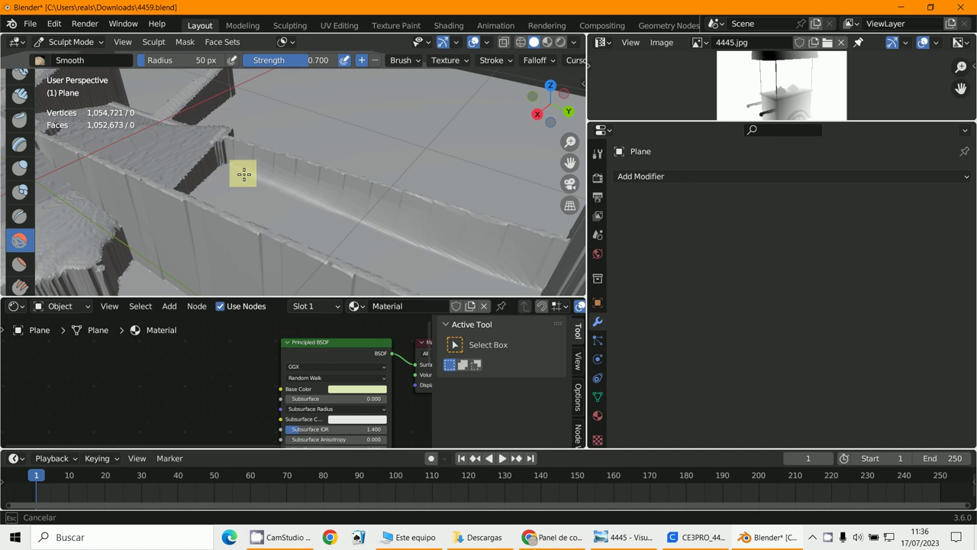
middle_drag(268, 173, 255, 212)
scroll(78, 148, down, 4)
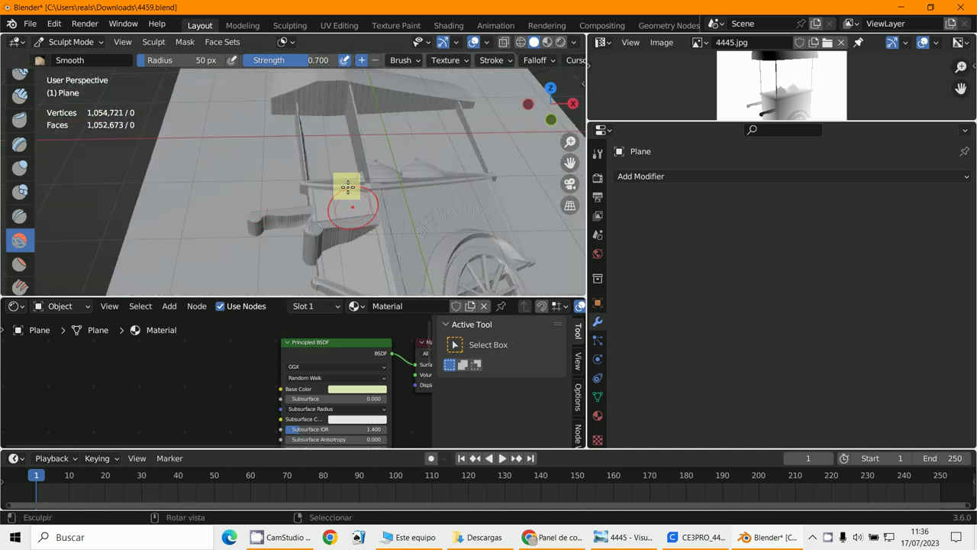
scroll(417, 192, down, 3)
middle_drag(417, 192, 398, 225)
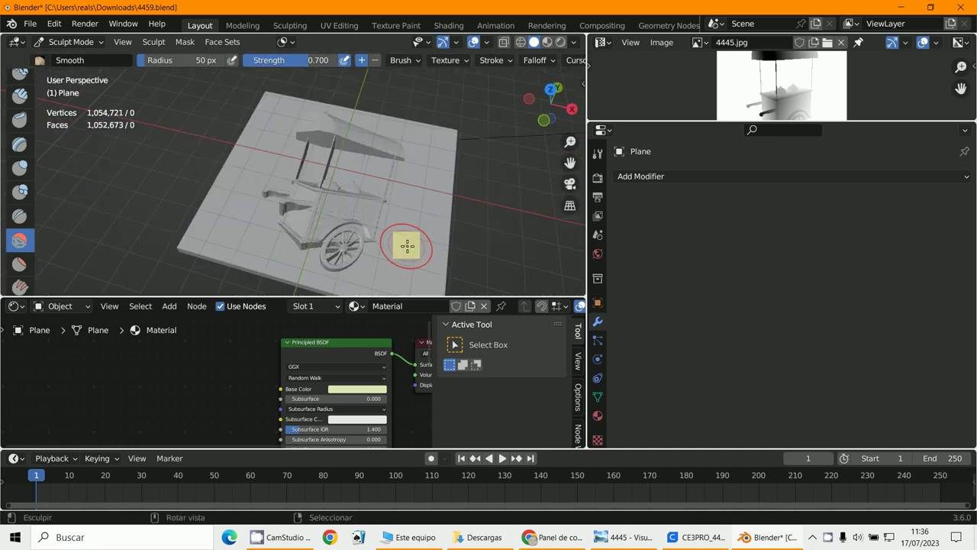
scroll(313, 200, up, 2)
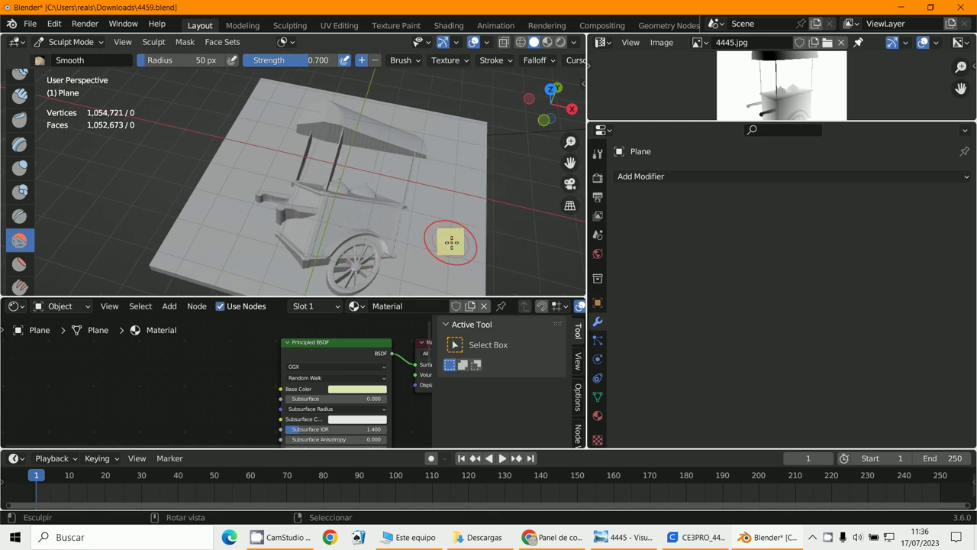
mouse_move(451, 242)
middle_down()
mouse_move(436, 240)
mouse_move(456, 231)
mouse_move(458, 207)
mouse_move(418, 162)
mouse_move(441, 207)
mouse_move(430, 382)
middle_up()
click(276, 540)
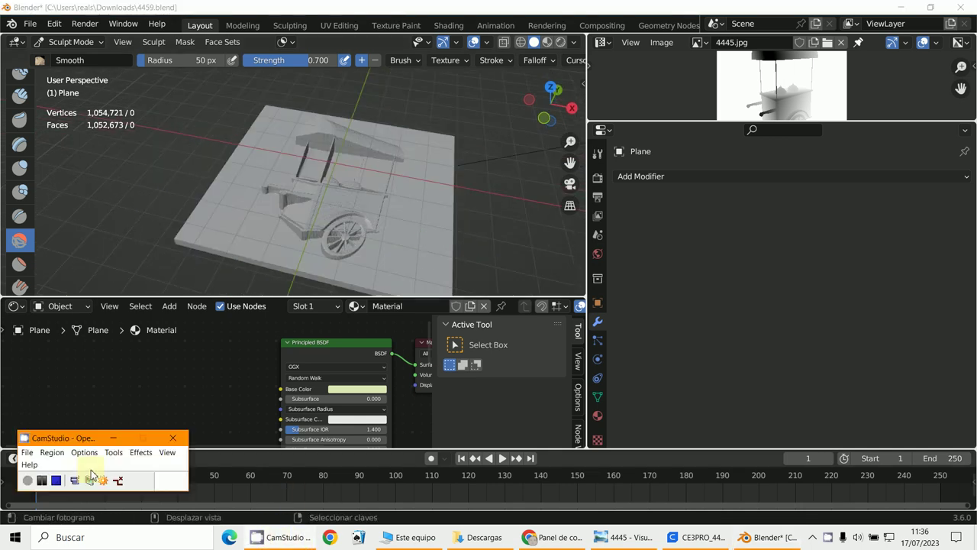